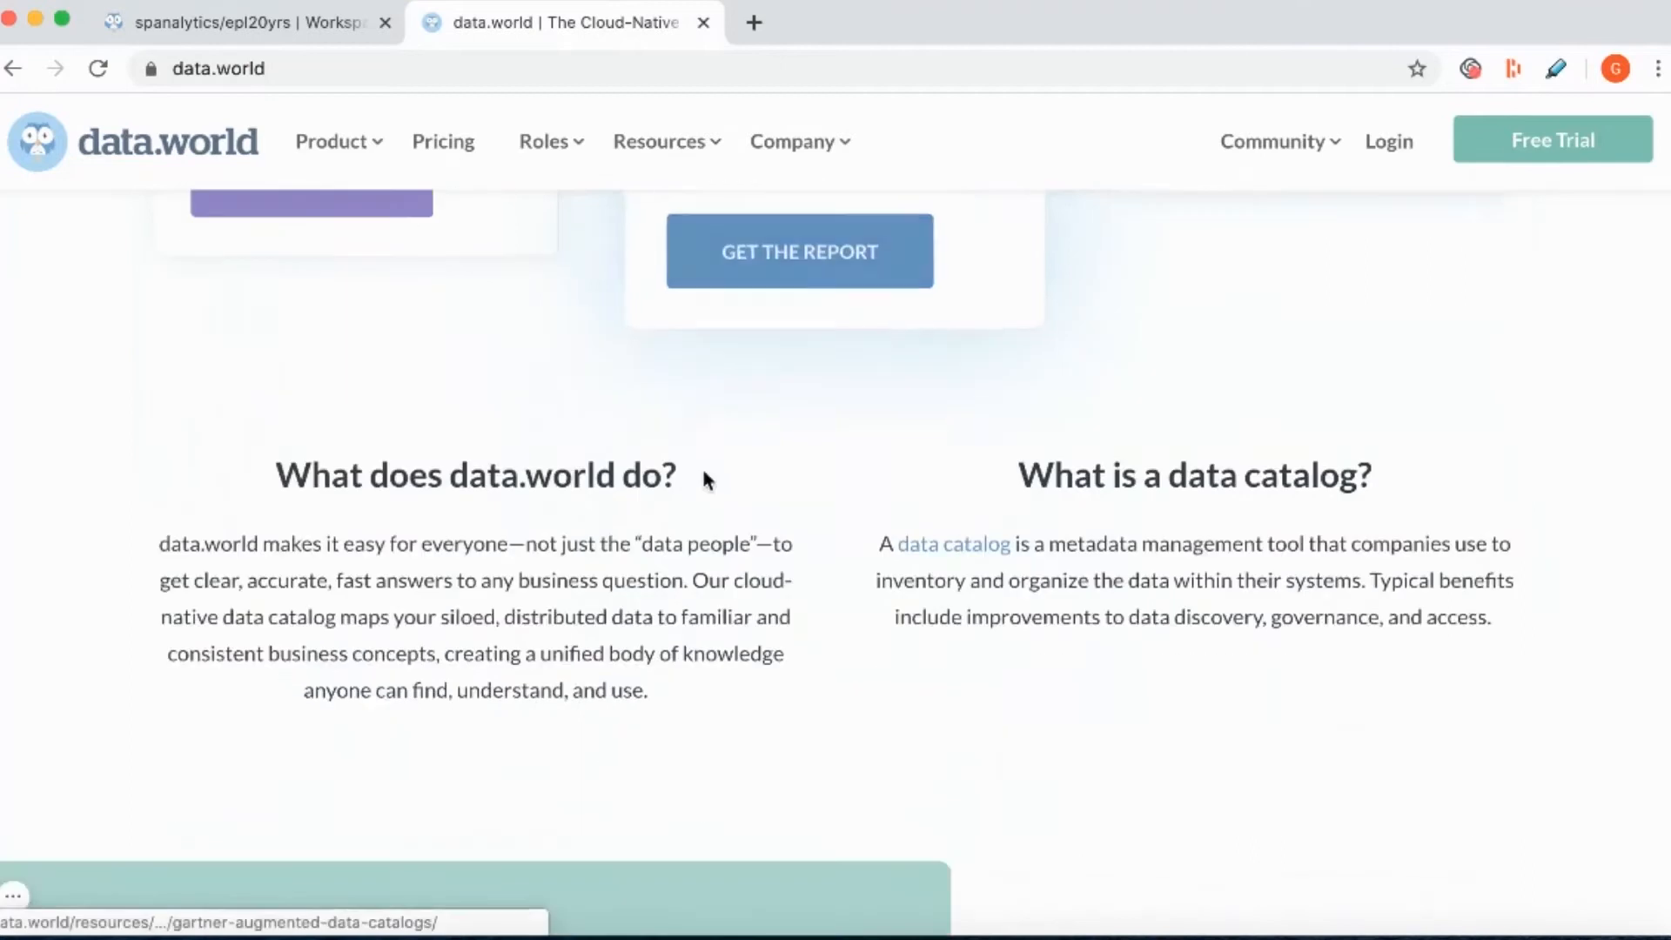
# - Switch to the EPL_20yrs workspace and examine which applications can open the EPL_20_Yrs_Data_1997_to_2018.csv file
pyautogui.click(296, 19)
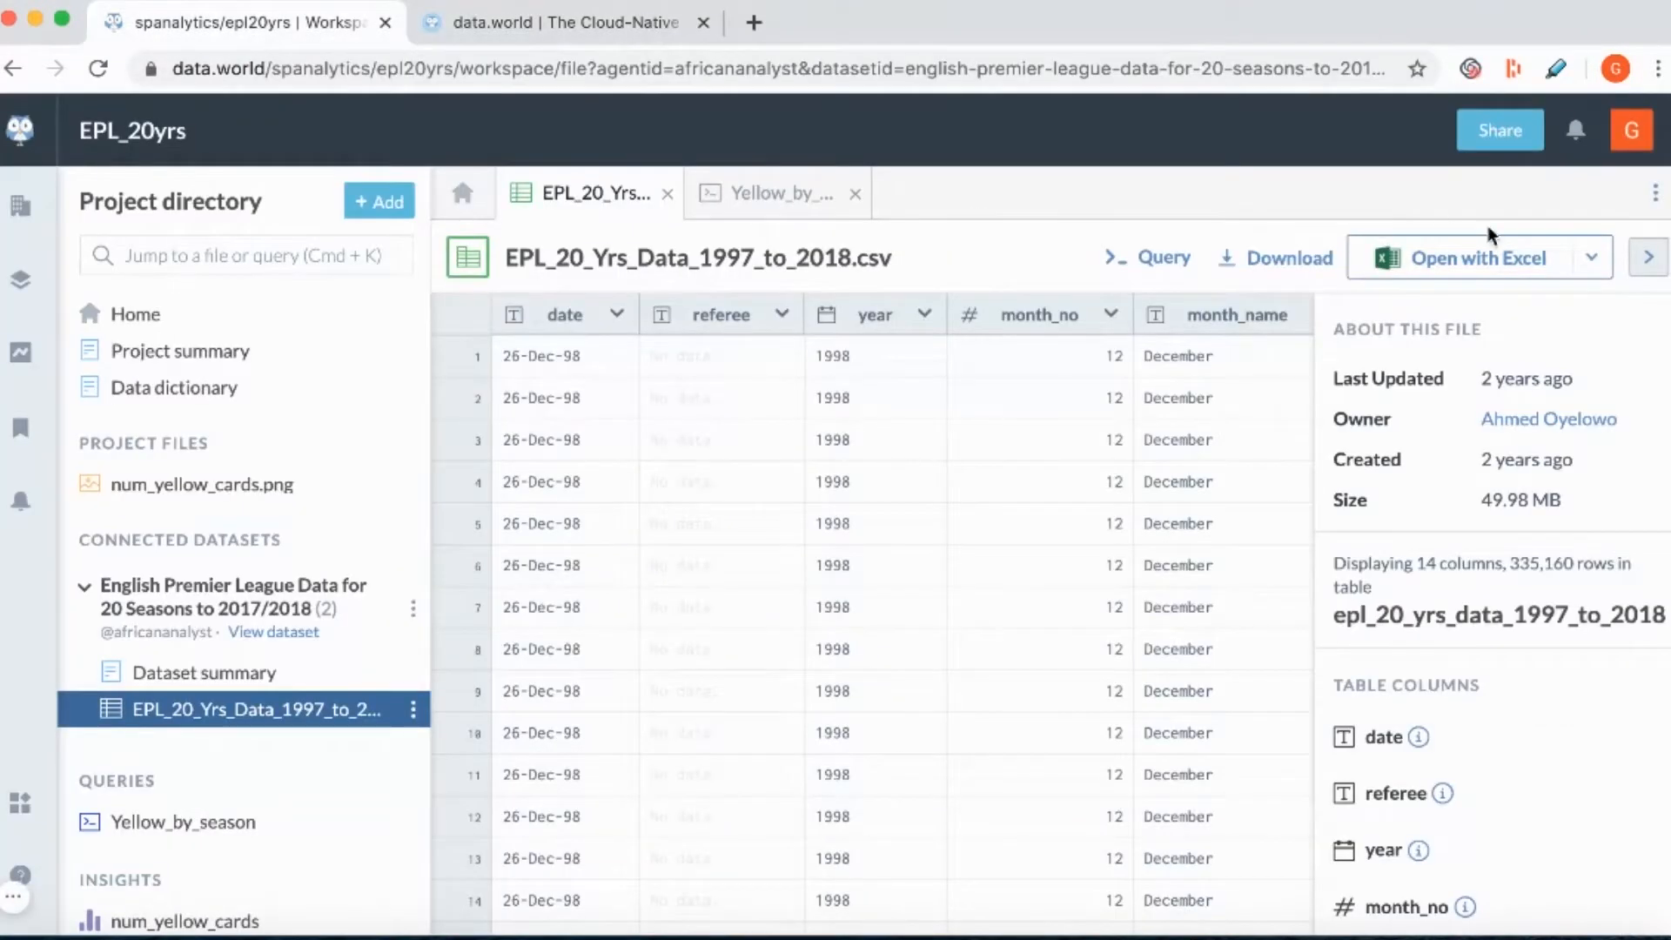
pyautogui.click(1591, 258)
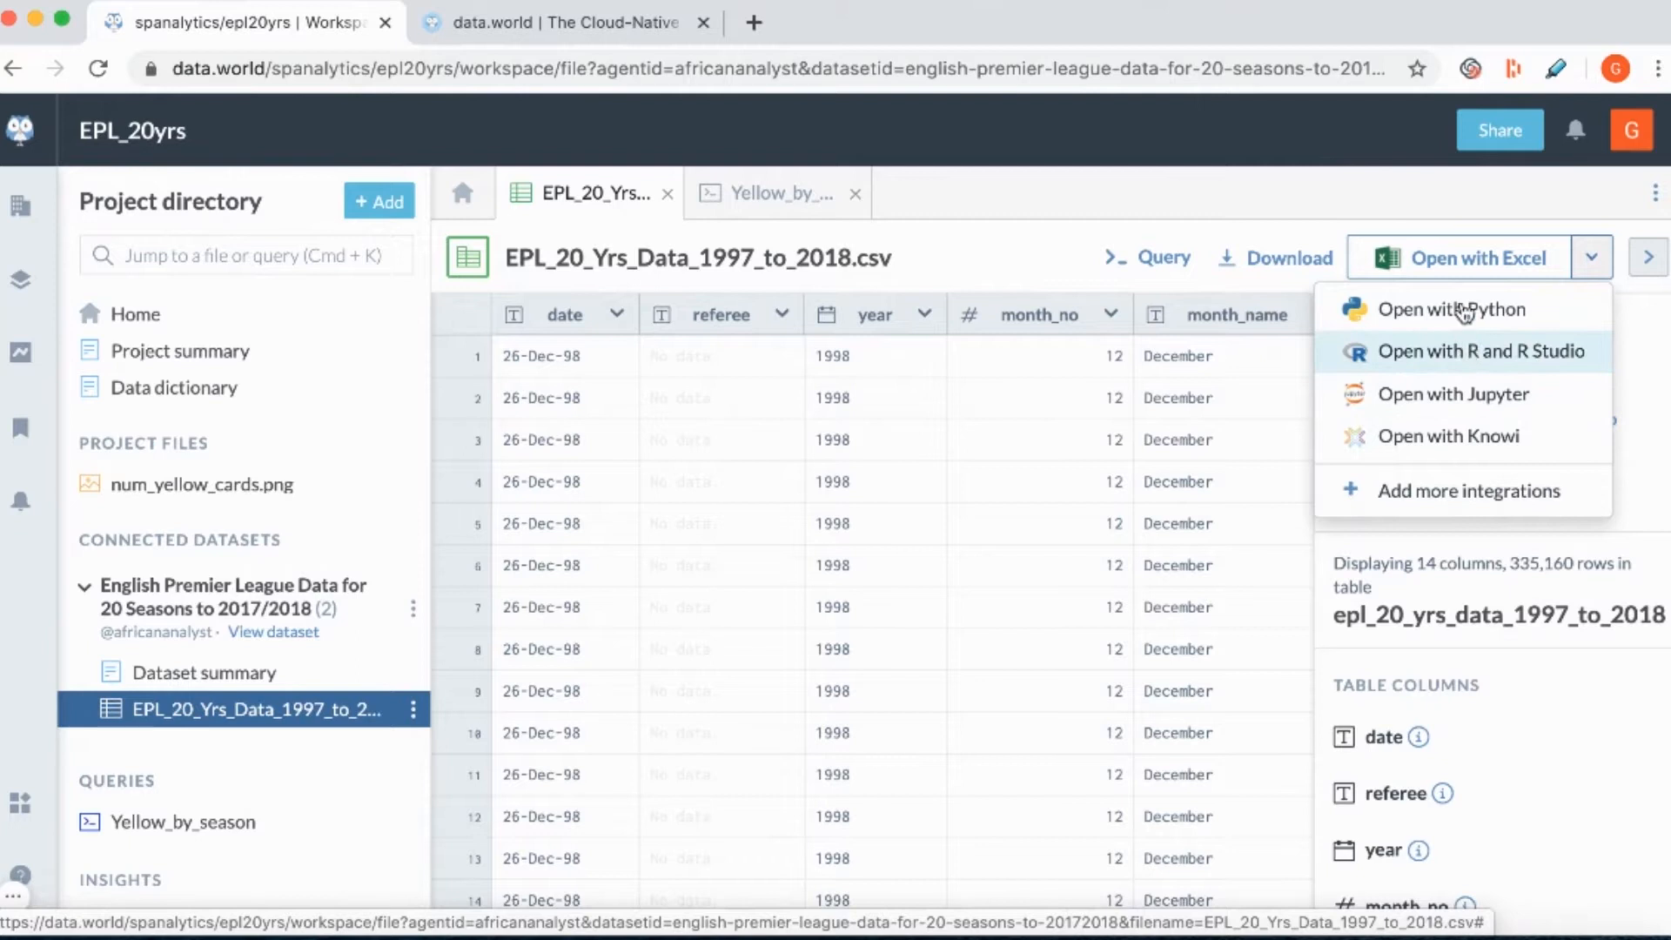
pyautogui.click(1446, 202)
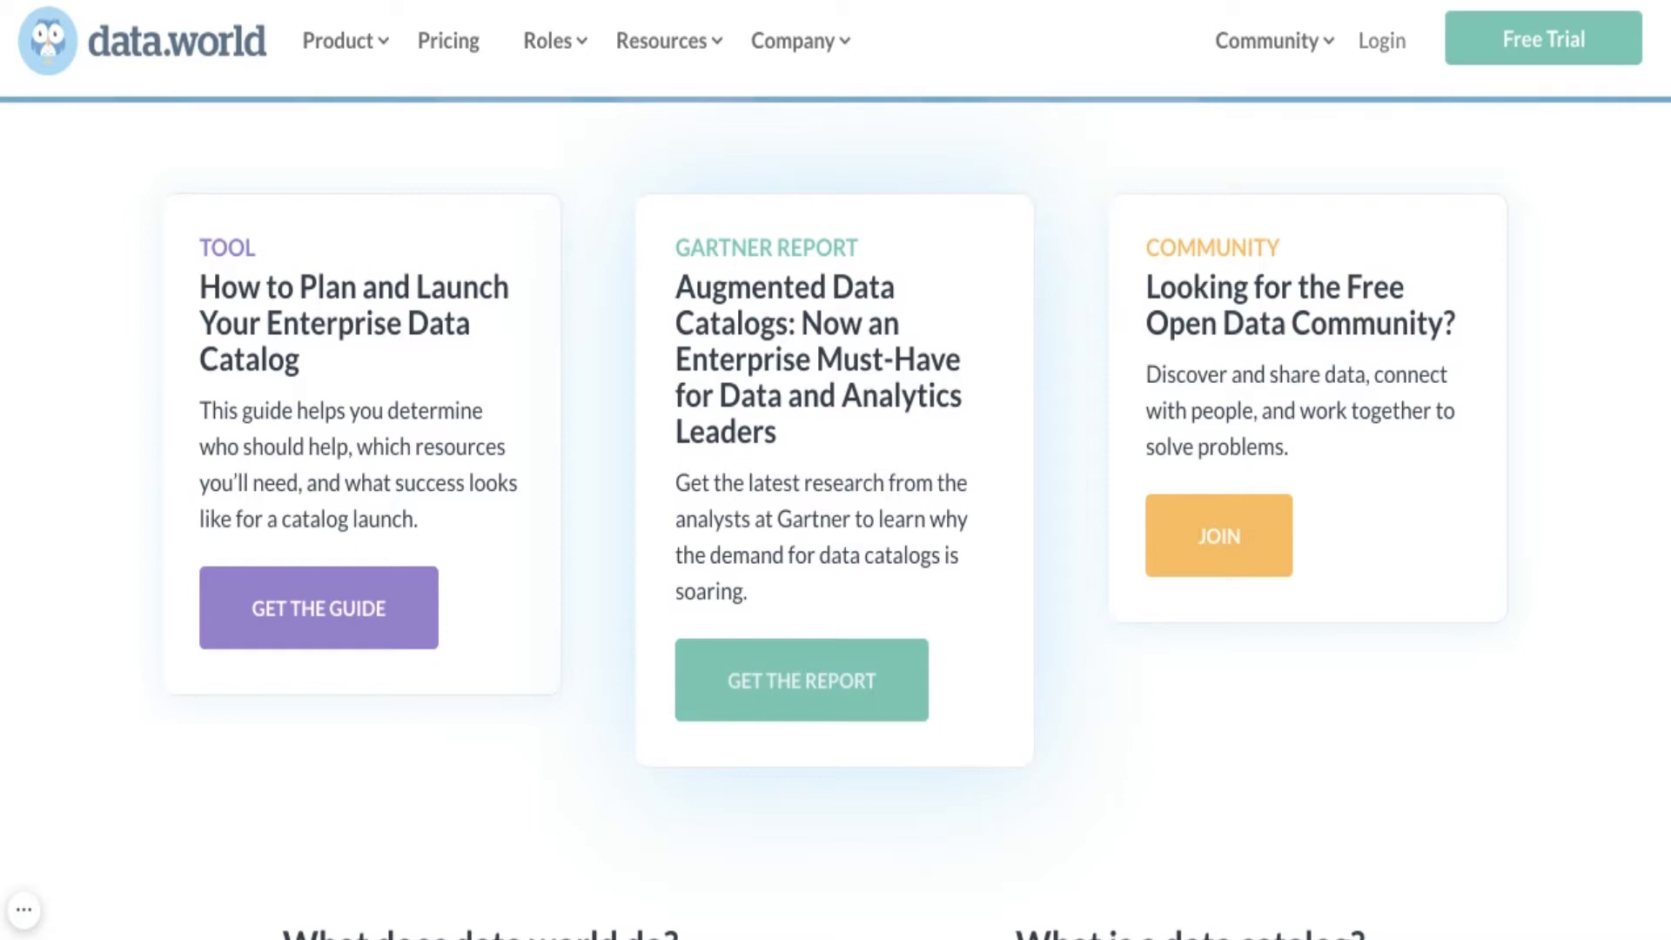
# - Log in to data.world and open the dataset "English Premier League Data for 20 Seasons to 2017/2018" by searching for "English Premier League"
pyautogui.click(1381, 41)
pyautogui.click(863, 786)
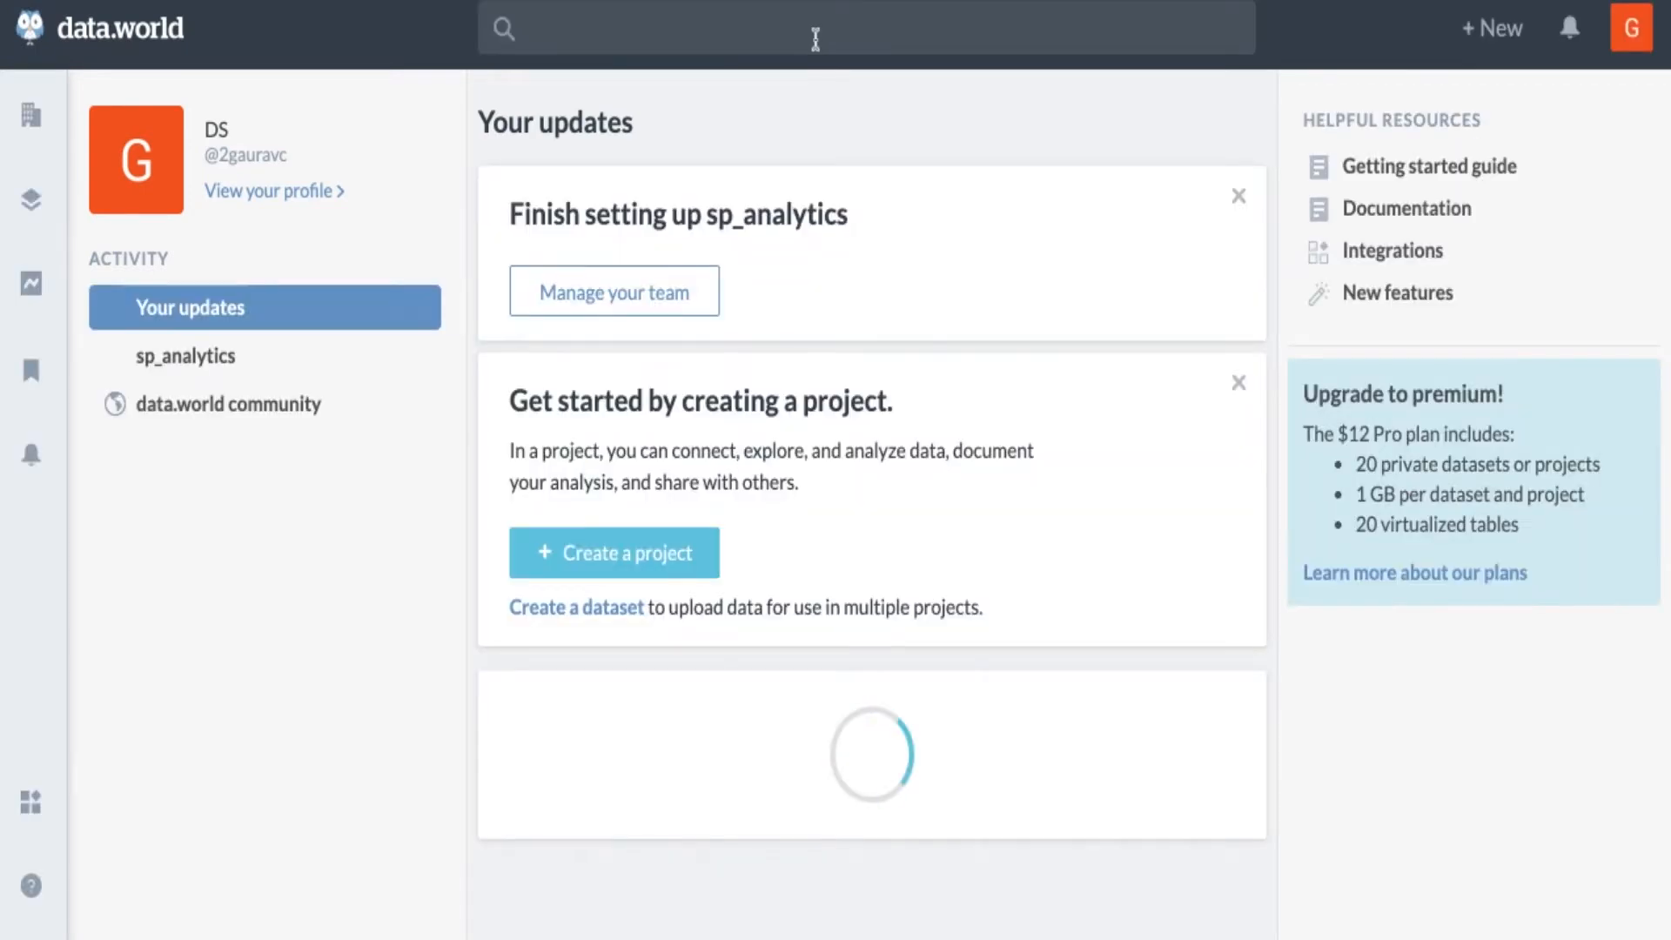
pyautogui.click(816, 40)
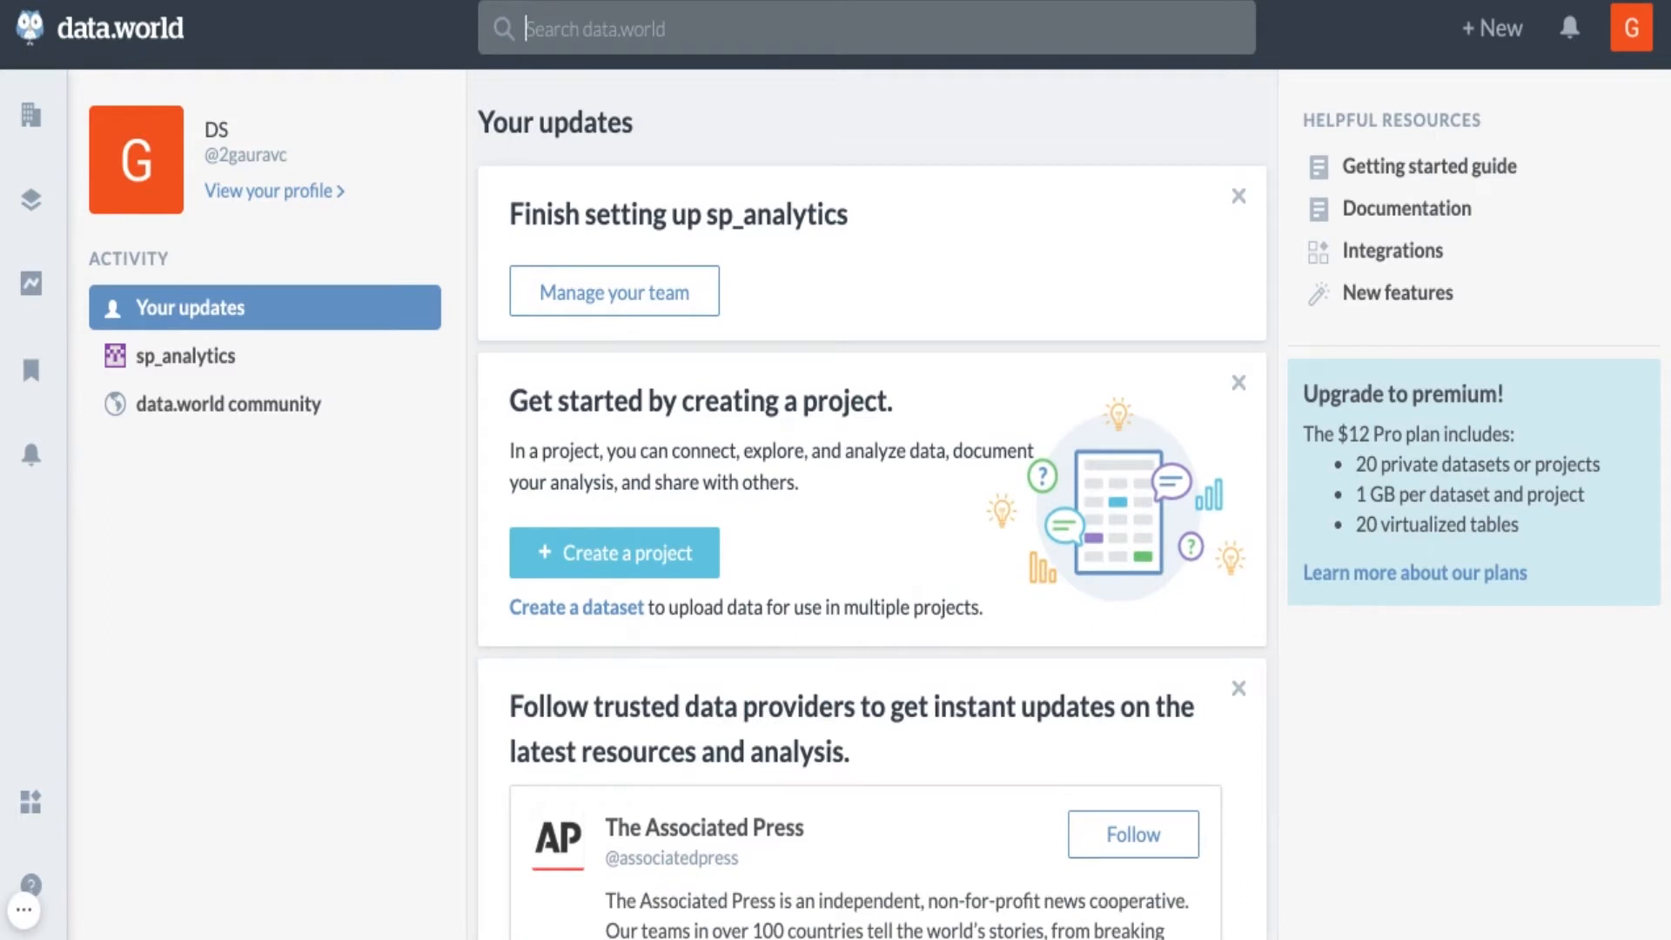
pyautogui.write('English Premier League')
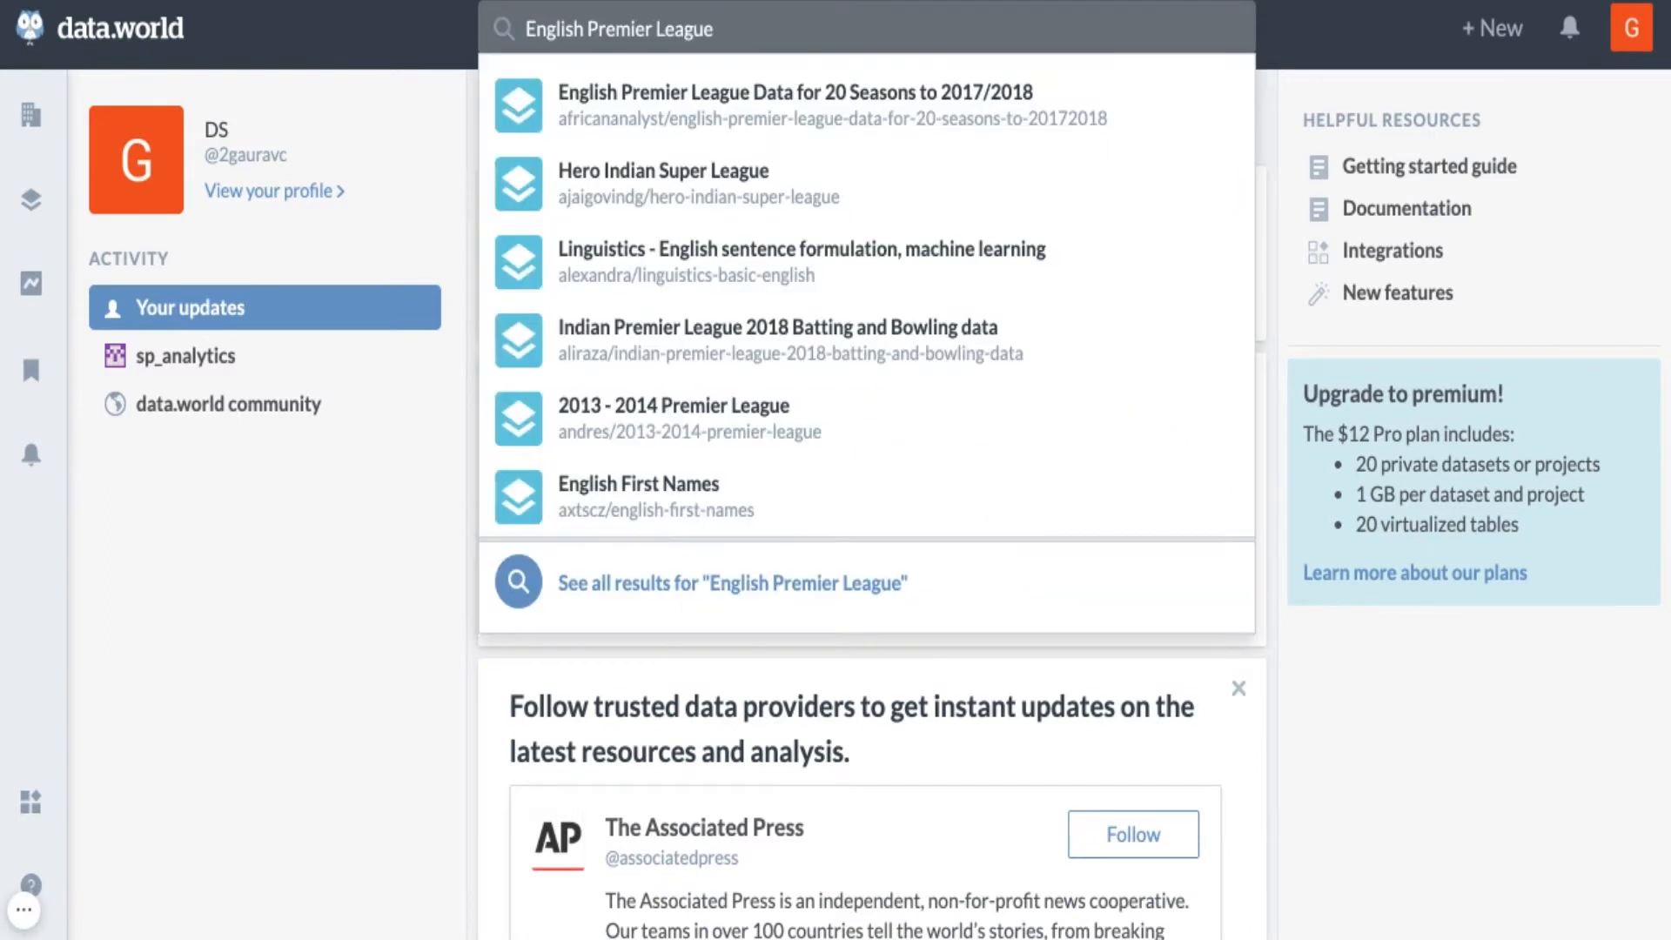
pyautogui.click(797, 124)
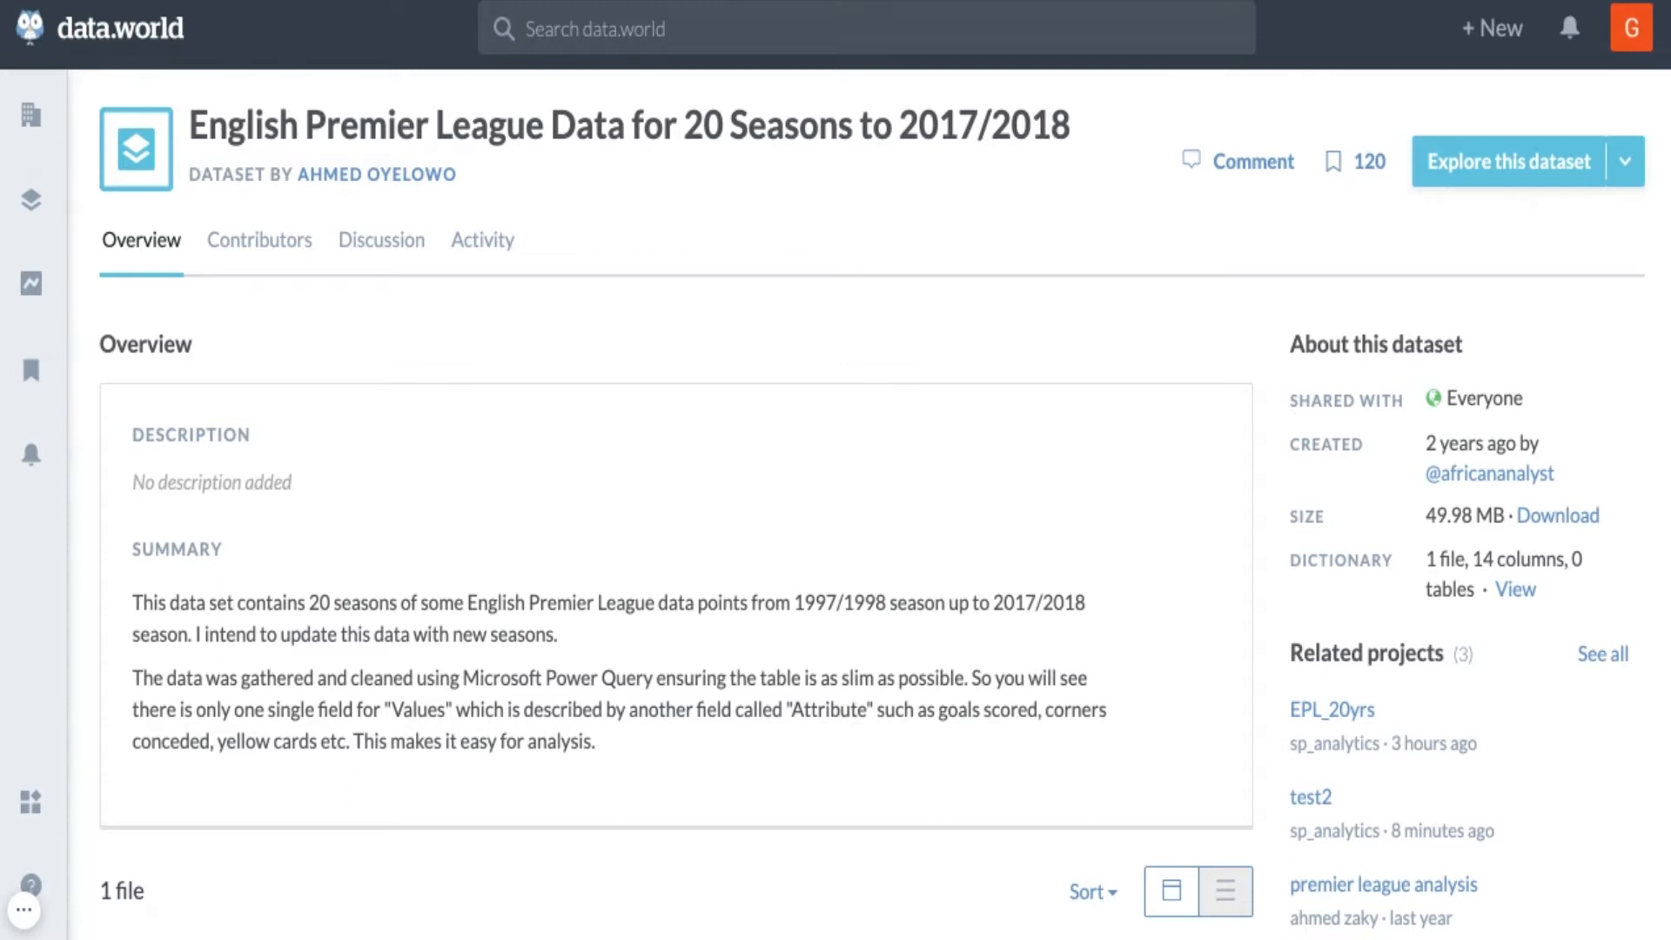
# - Create a new project named test23 from the English Premier League dataset, shared with no one
pyautogui.click(1624, 161)
pyautogui.click(1470, 632)
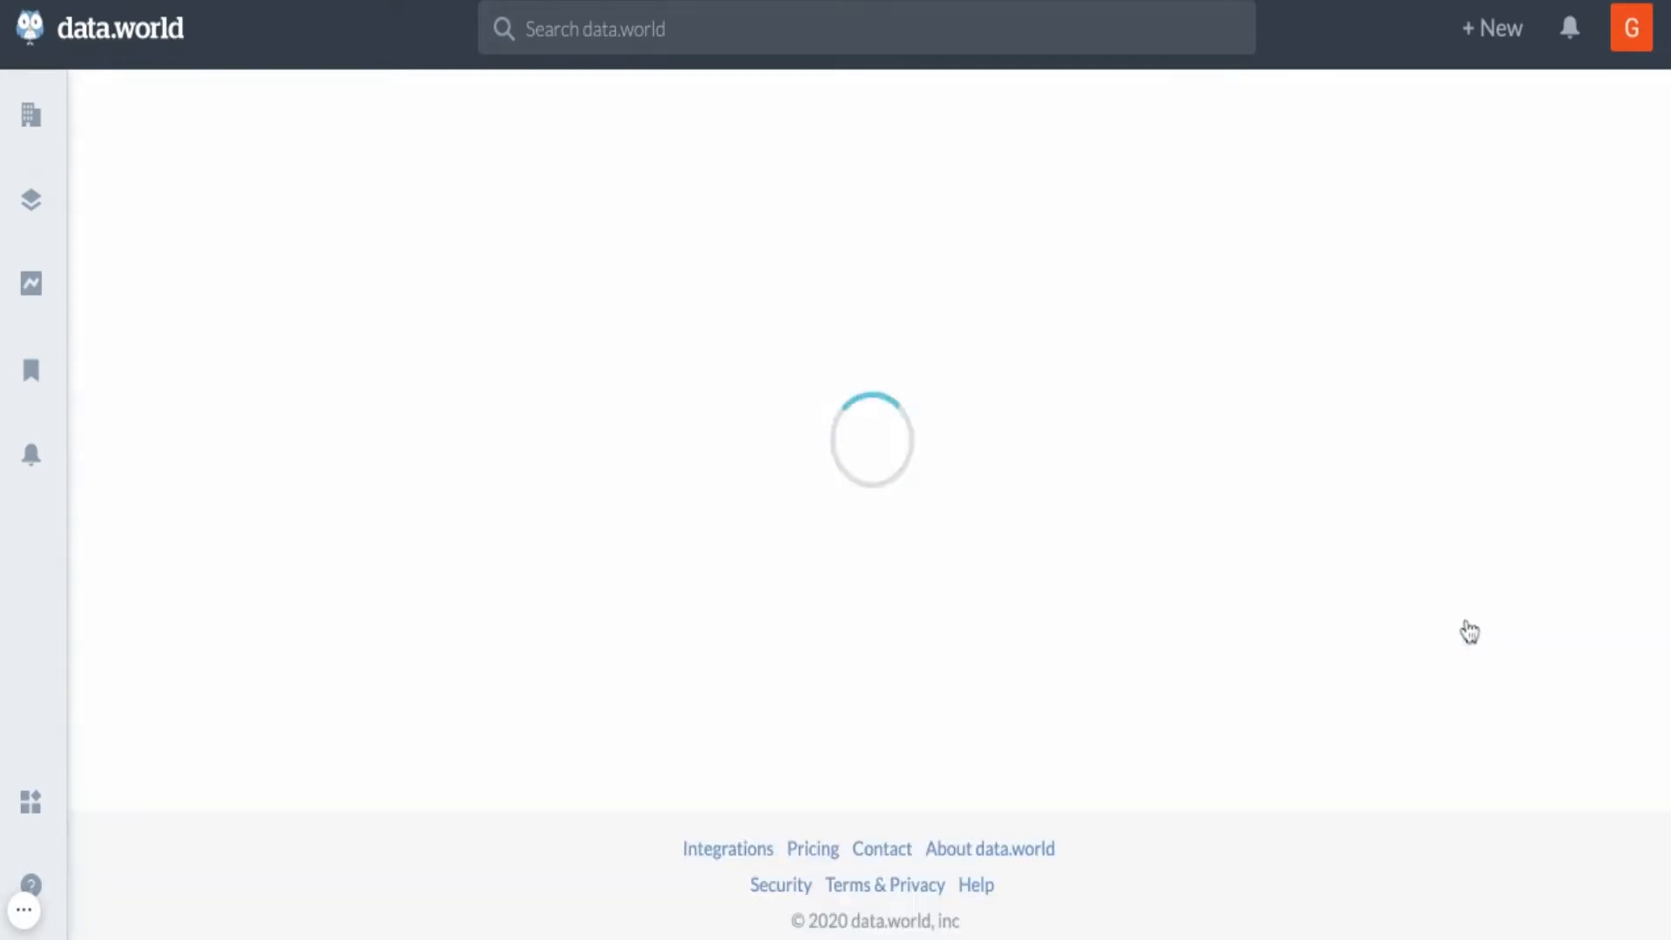
pyautogui.click(821, 302)
pyautogui.write('test23')
pyautogui.scroll(-1, 998, 642)
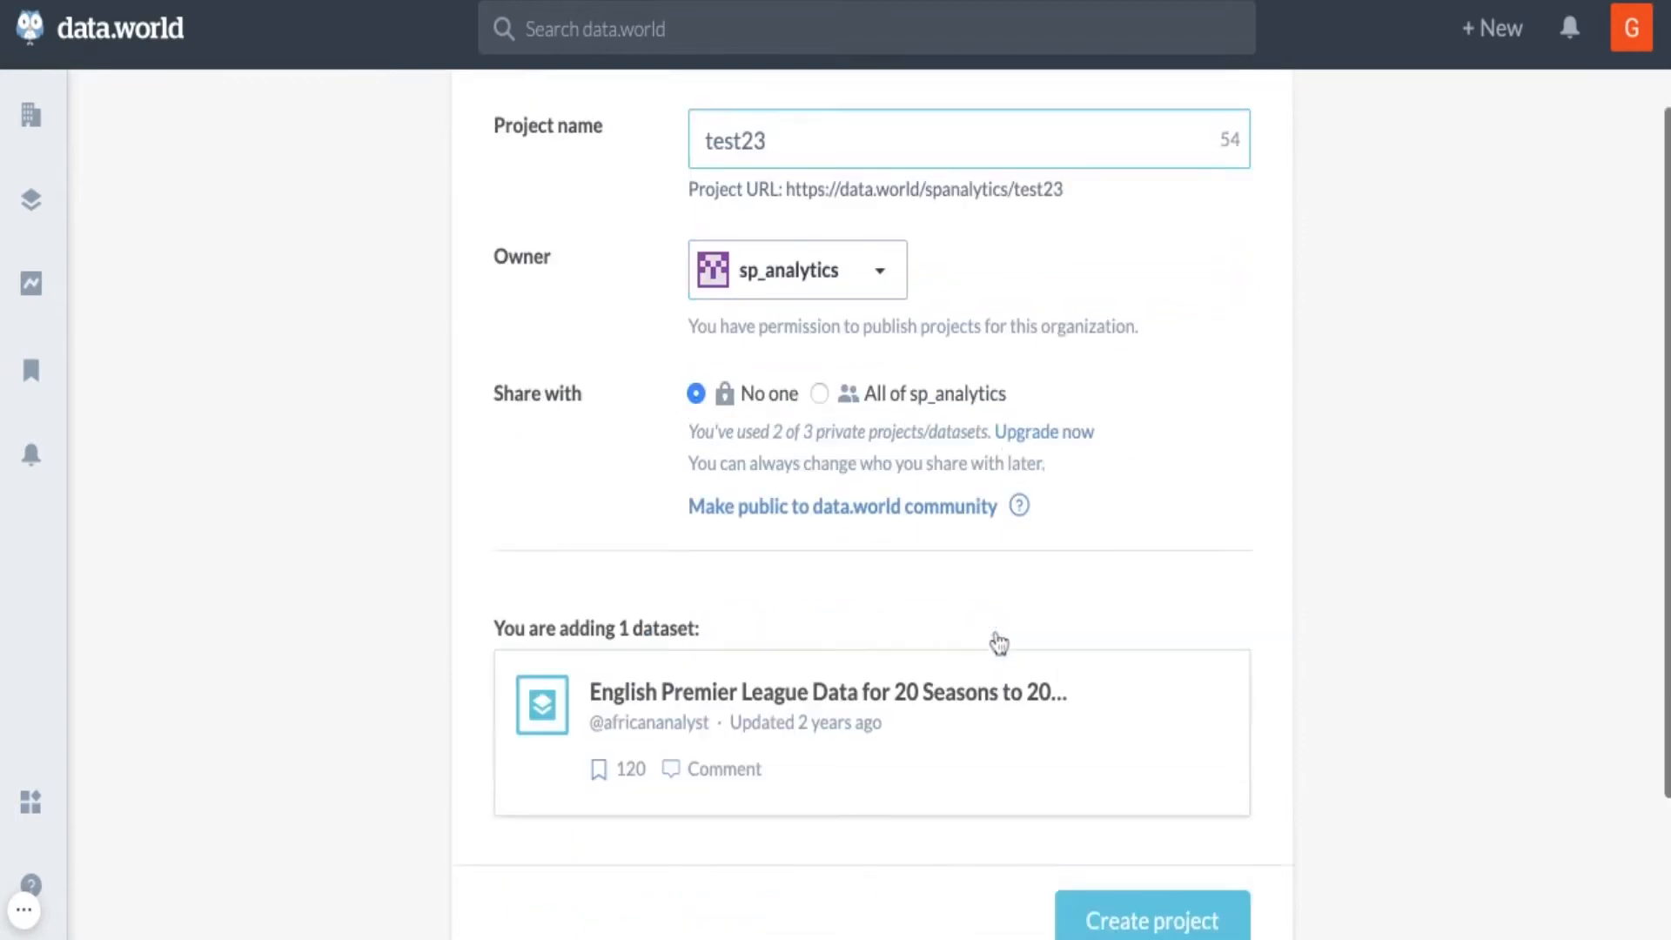
pyautogui.scroll(-4, 998, 642)
pyautogui.click(1117, 719)
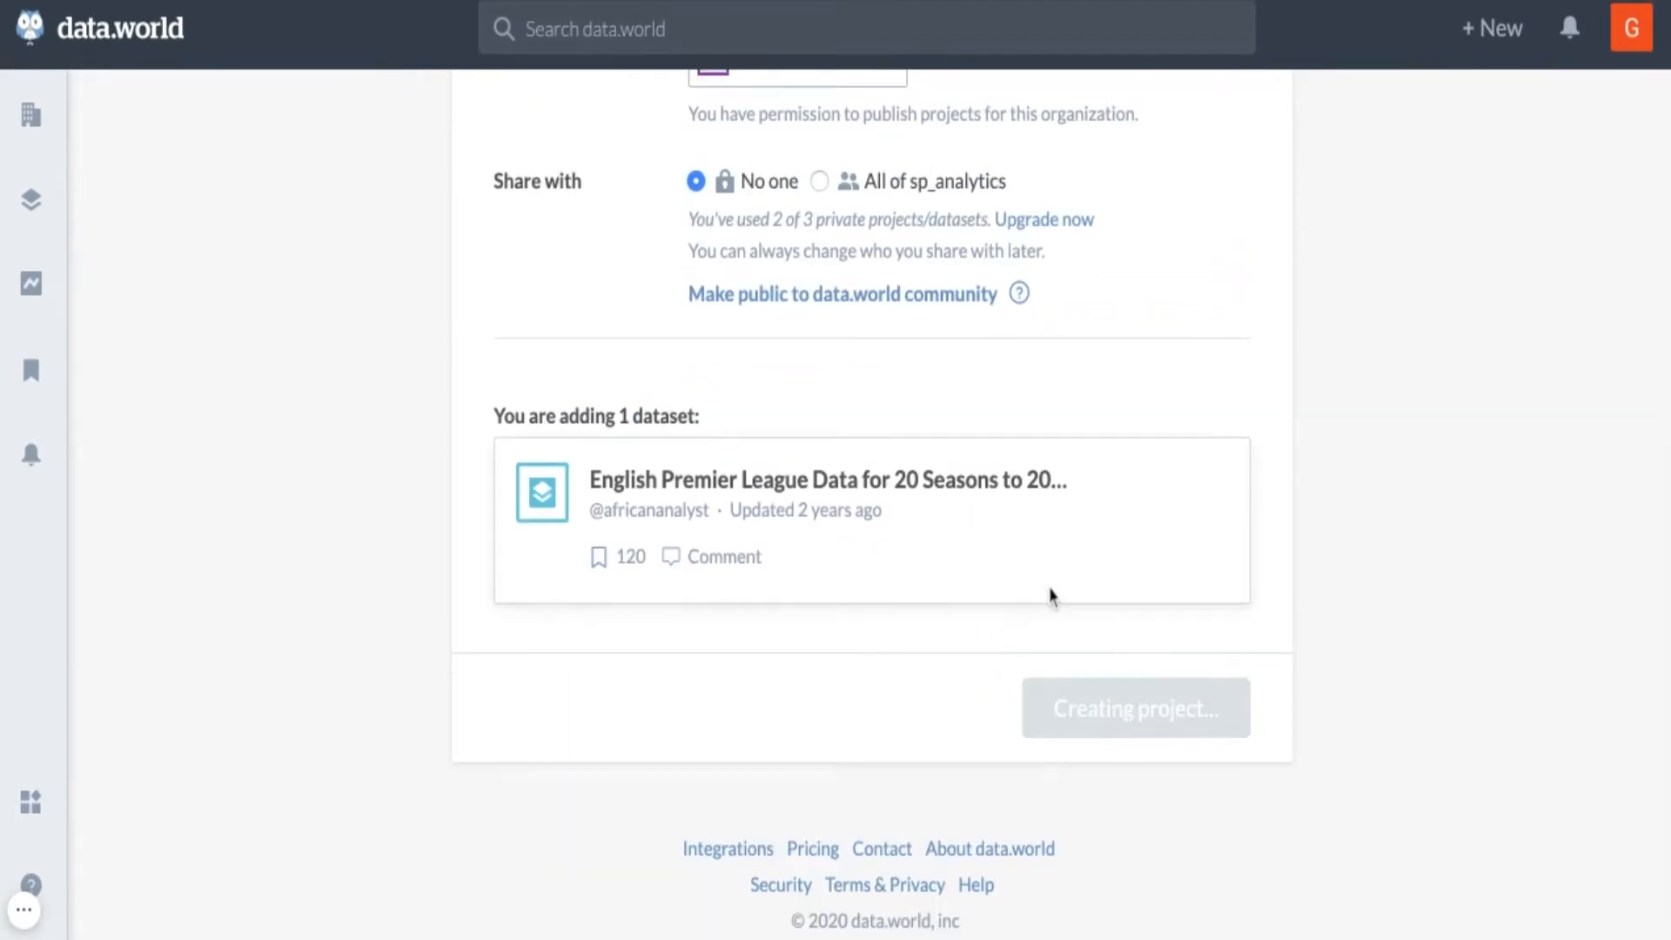
pyautogui.scroll(-2, 1045, 589)
pyautogui.click(1185, 714)
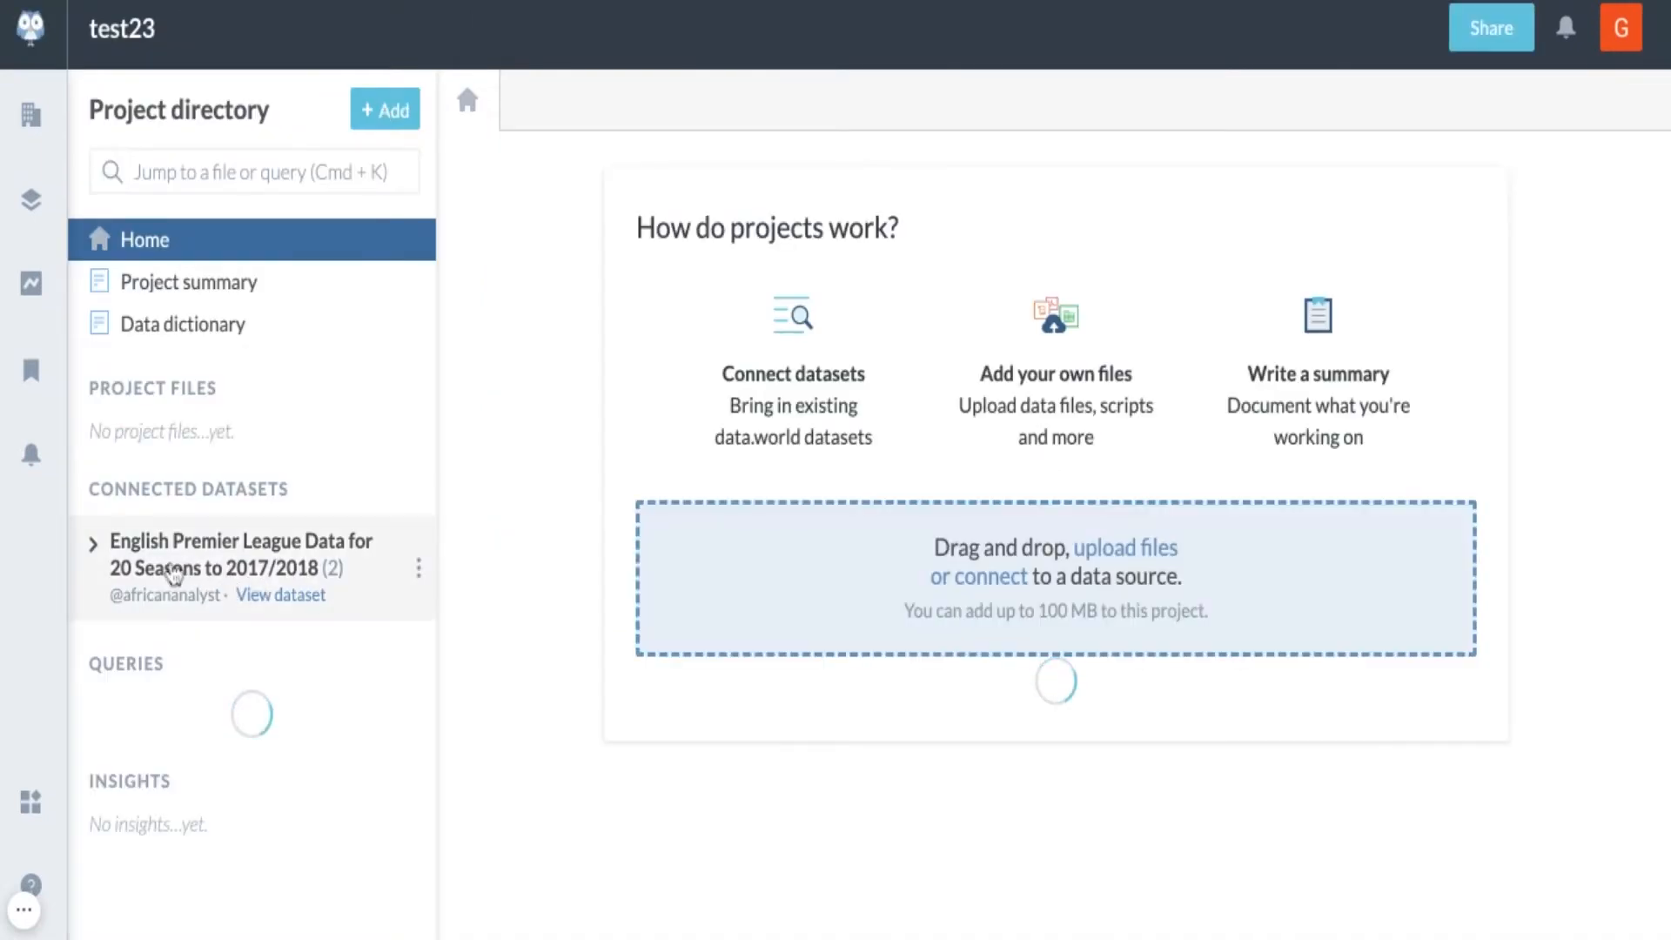
# - Open EPL_20_Yrs_Data_1997_to_2018.csv from the connected dataset and examine the table's columns through attribute_1
pyautogui.click(172, 571)
pyautogui.click(189, 688)
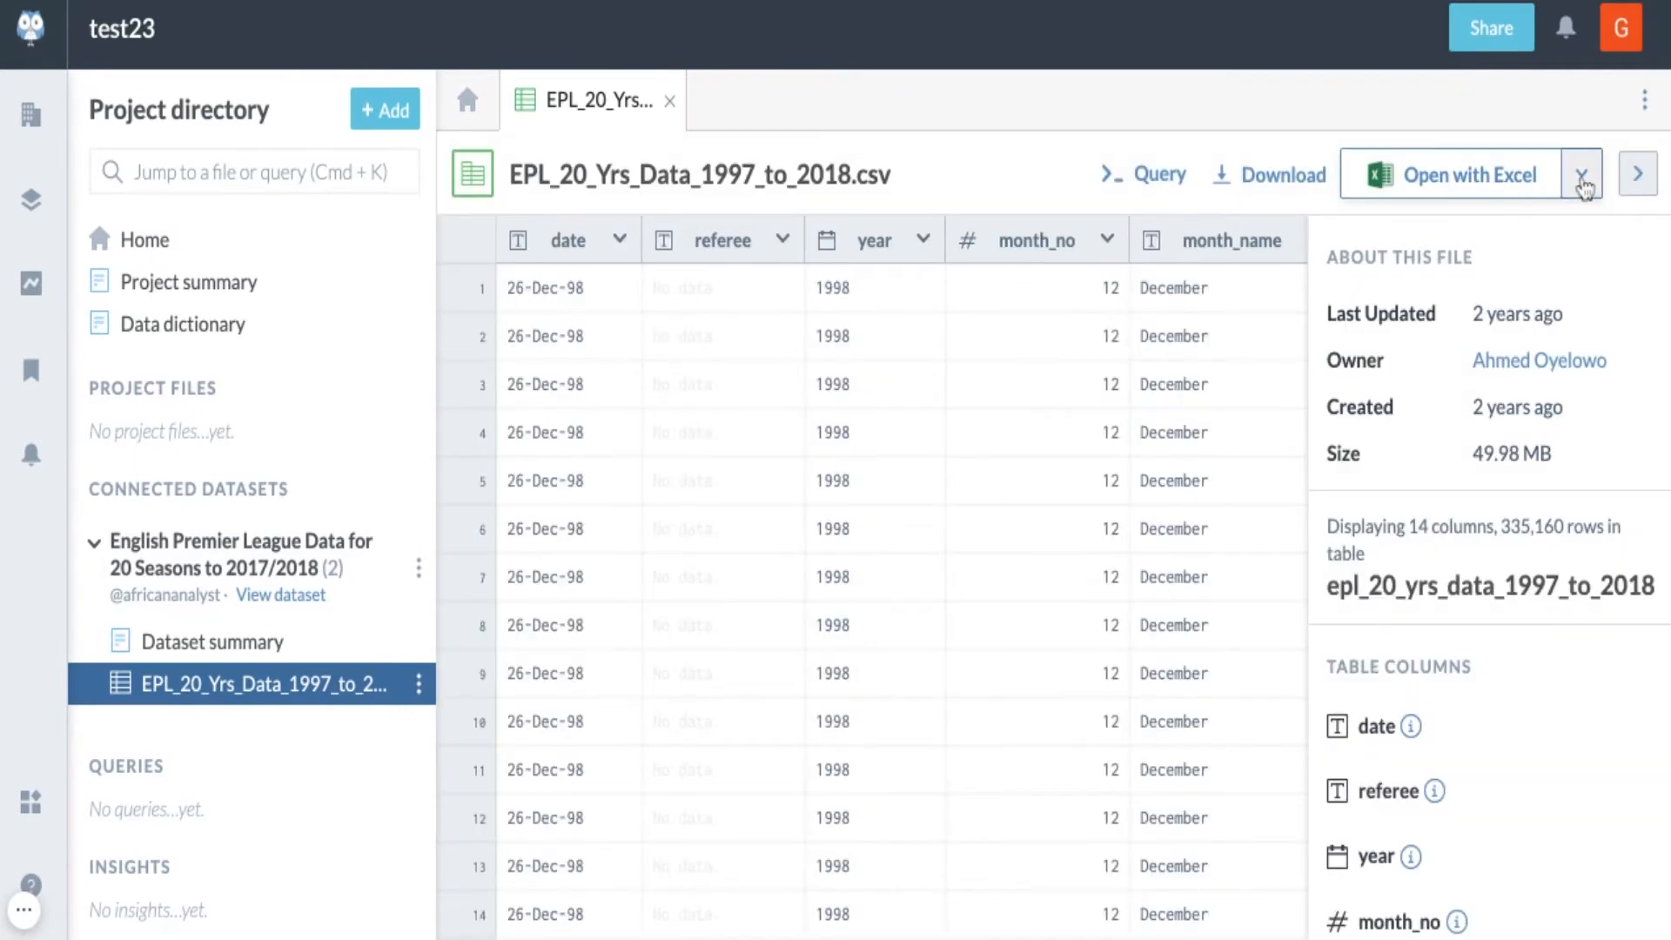
pyautogui.click(1580, 177)
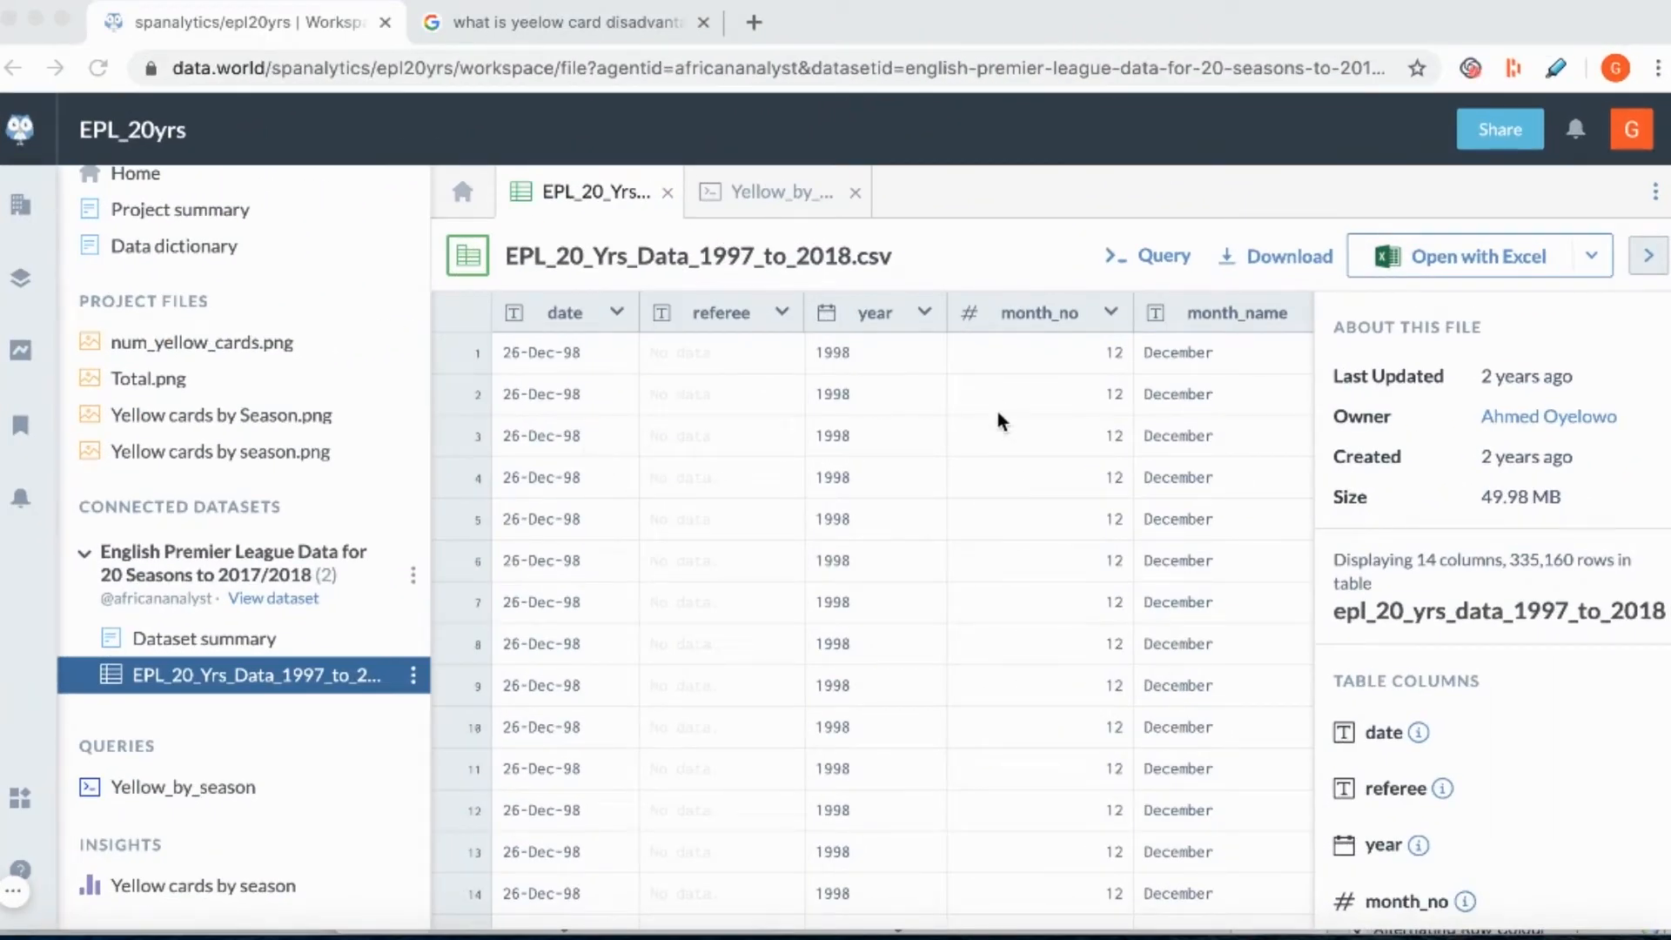
pyautogui.hscroll(10, 1001, 423)
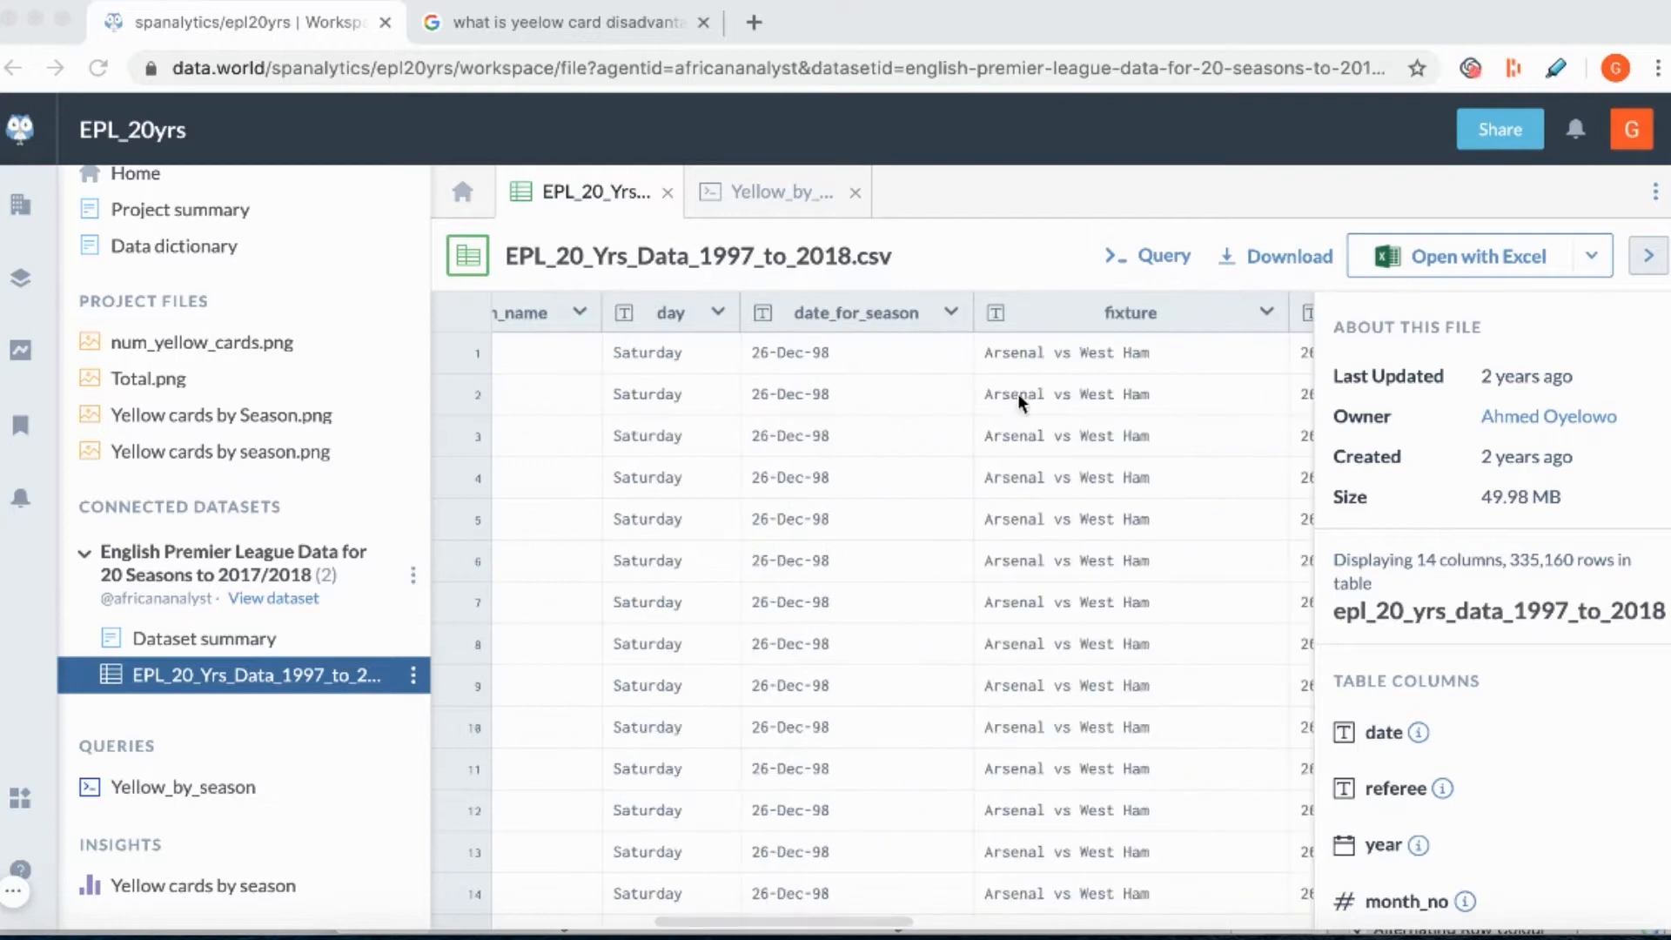
pyautogui.click(1094, 421)
pyautogui.hscroll(4, 1091, 424)
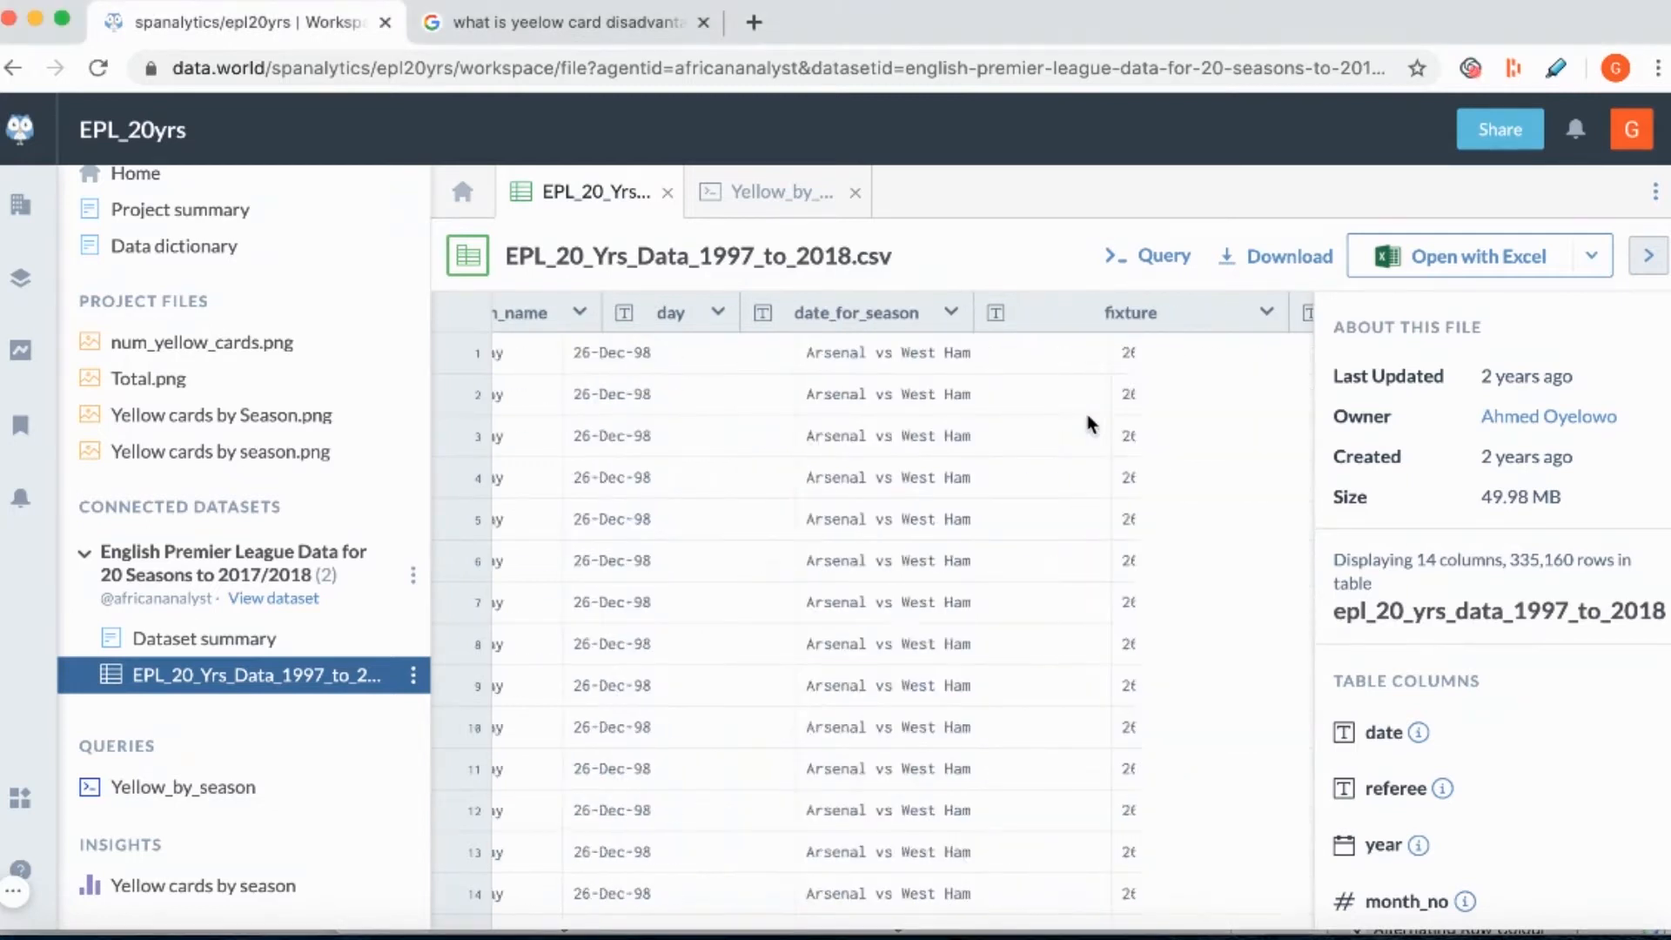
pyautogui.hscroll(8, 1088, 422)
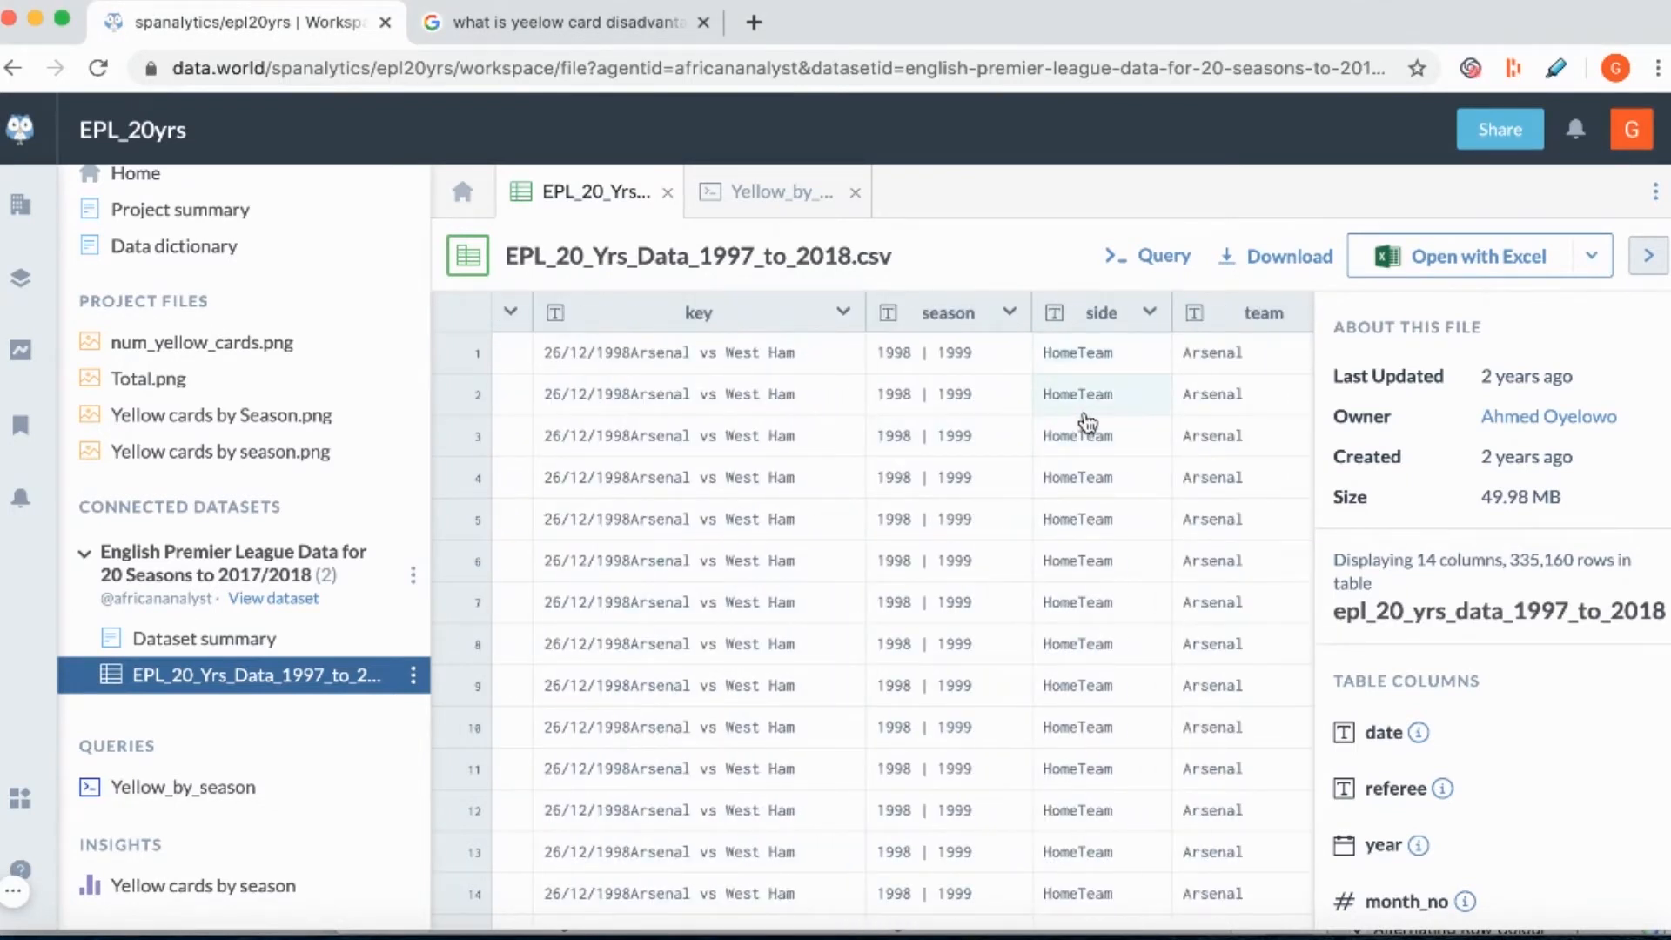
pyautogui.hscroll(5, 1088, 424)
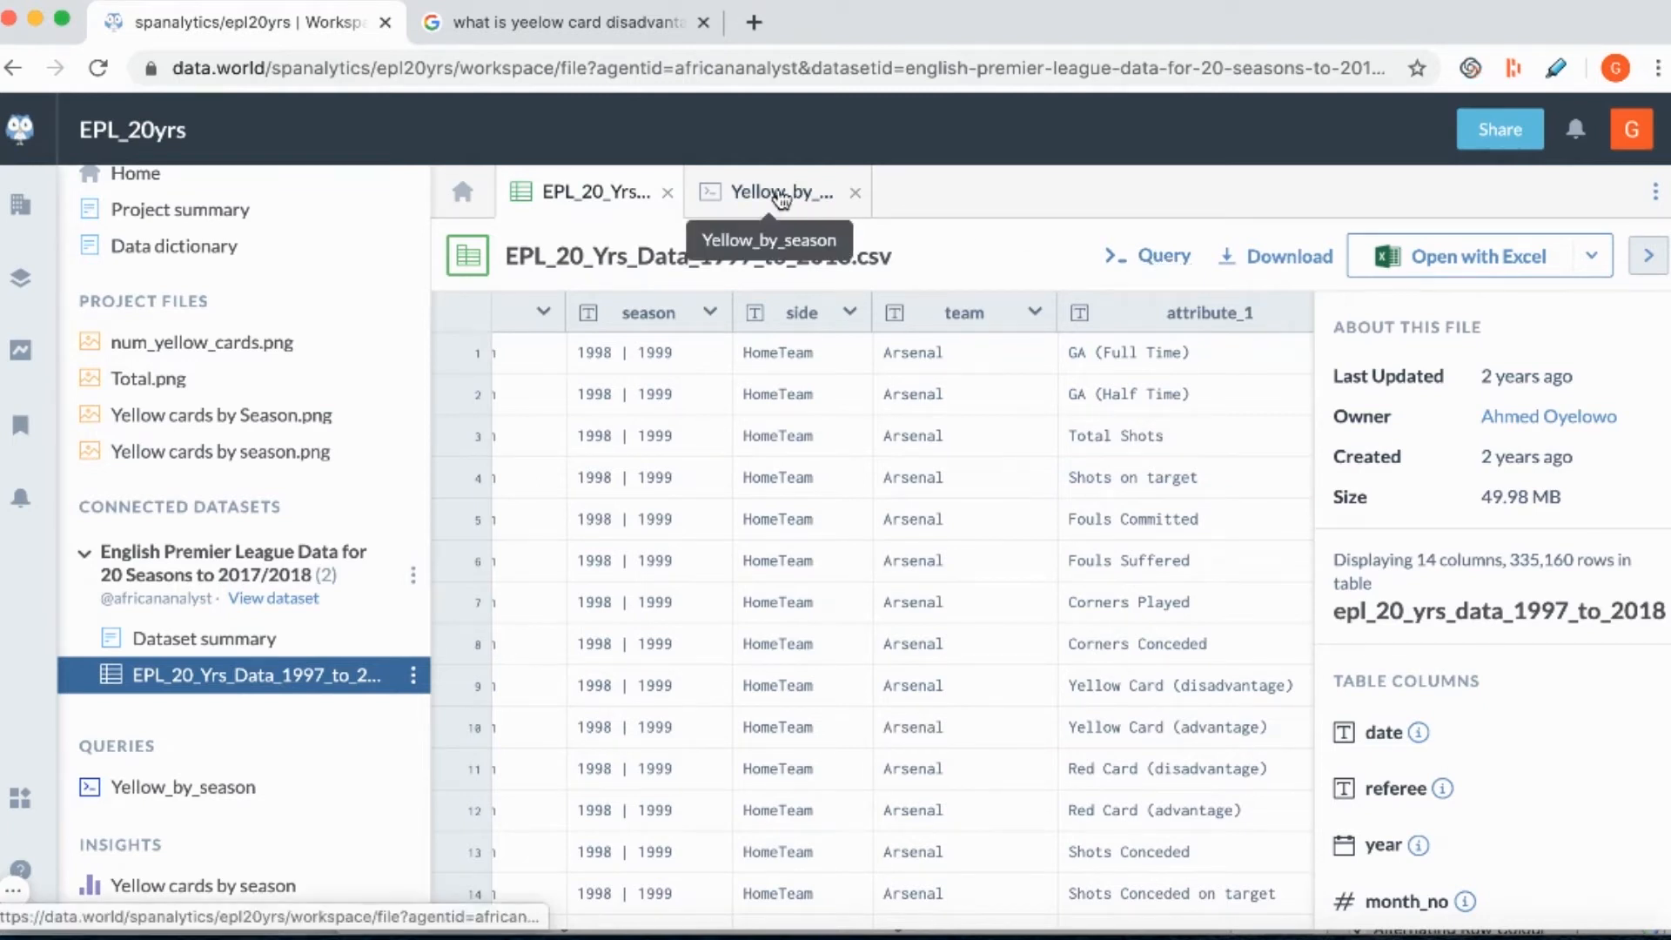
# - Open the saved Yellow_by_season query in the EPL_20yrs project and run it
pyautogui.click(782, 198)
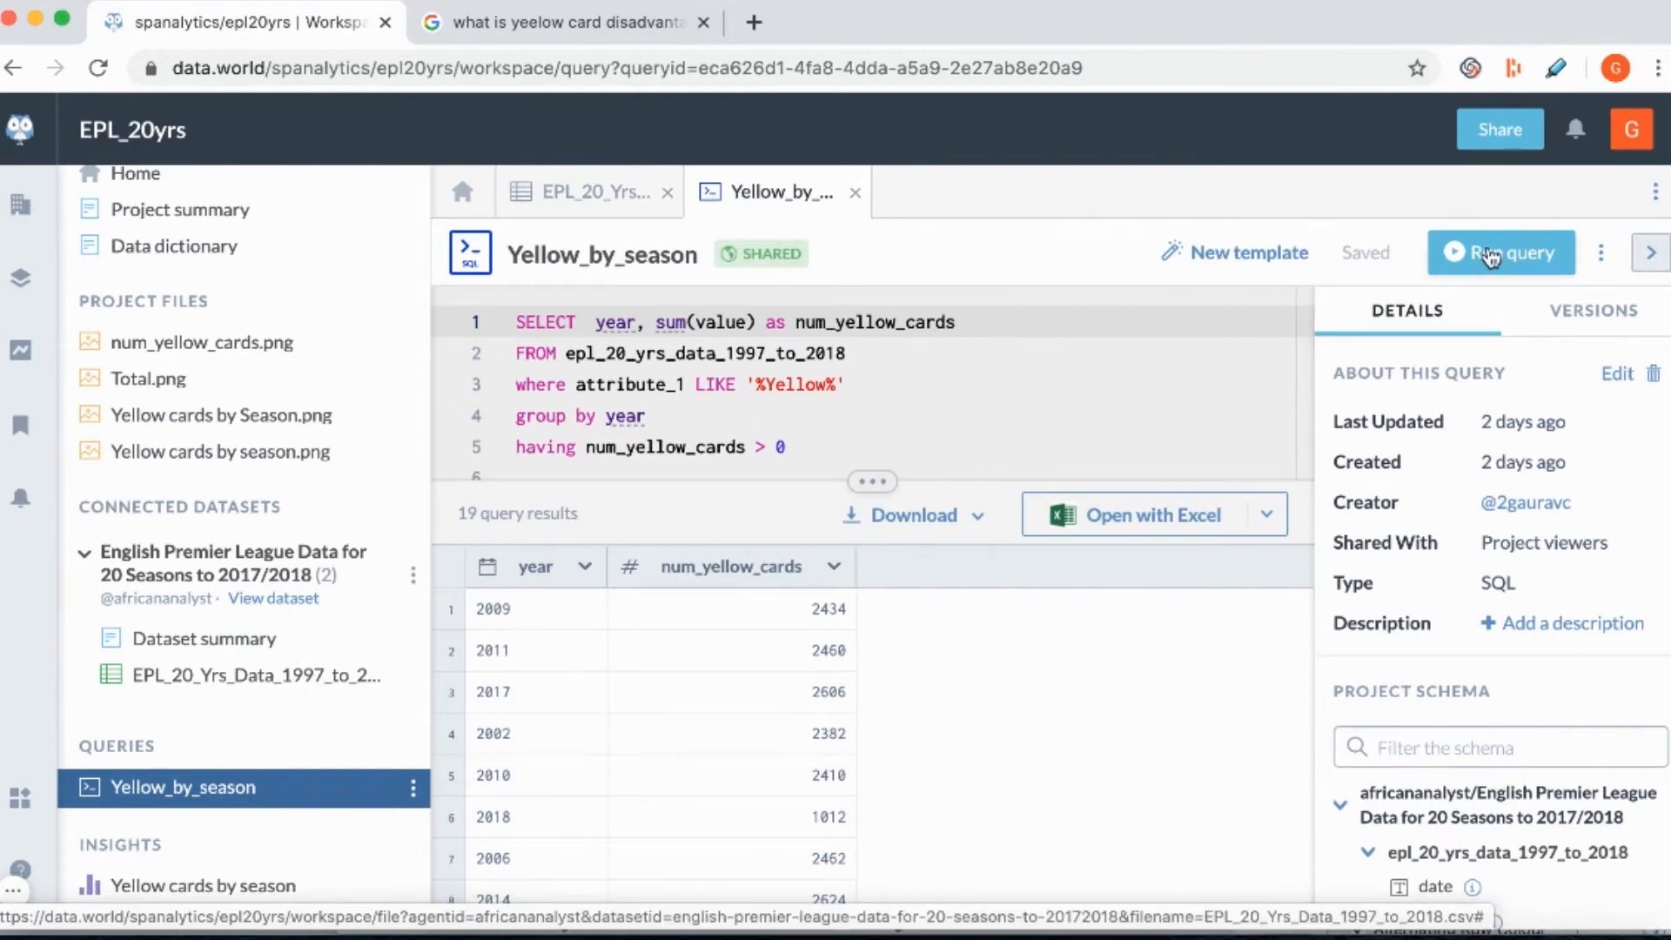
pyautogui.click(1491, 257)
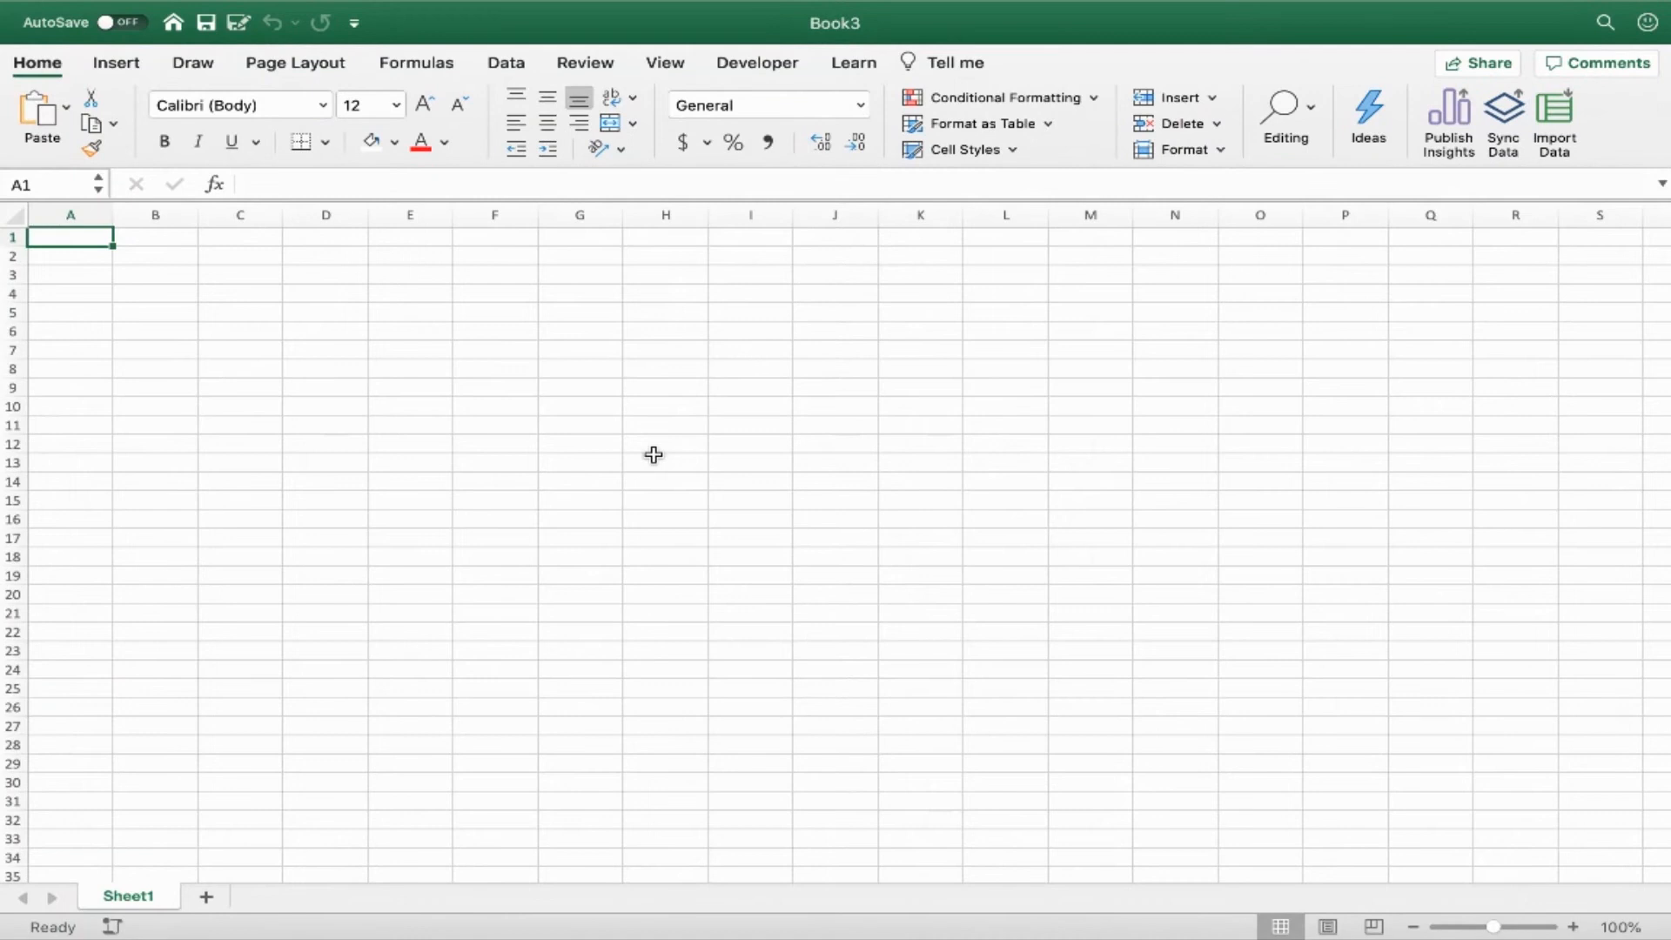
# - Switch to Excel, find "data.world — Datasets and Insights" in the Office Add-ins store and add it
pyautogui.click(119, 67)
pyautogui.click(540, 106)
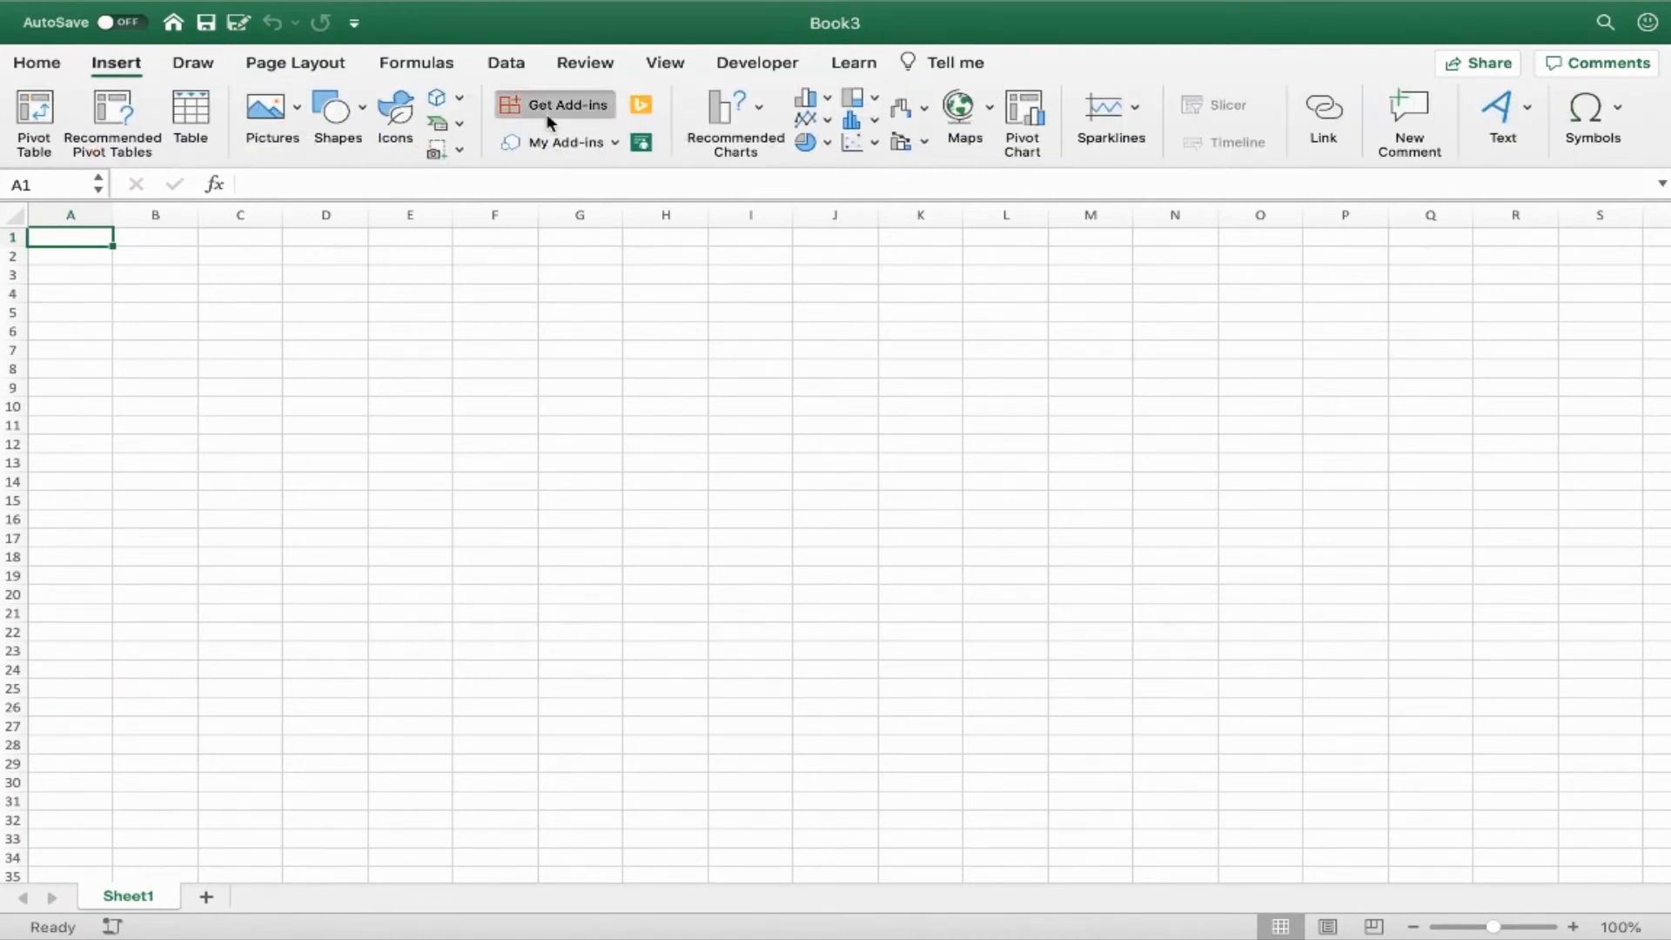
pyautogui.click(473, 218)
pyautogui.write('data.world')
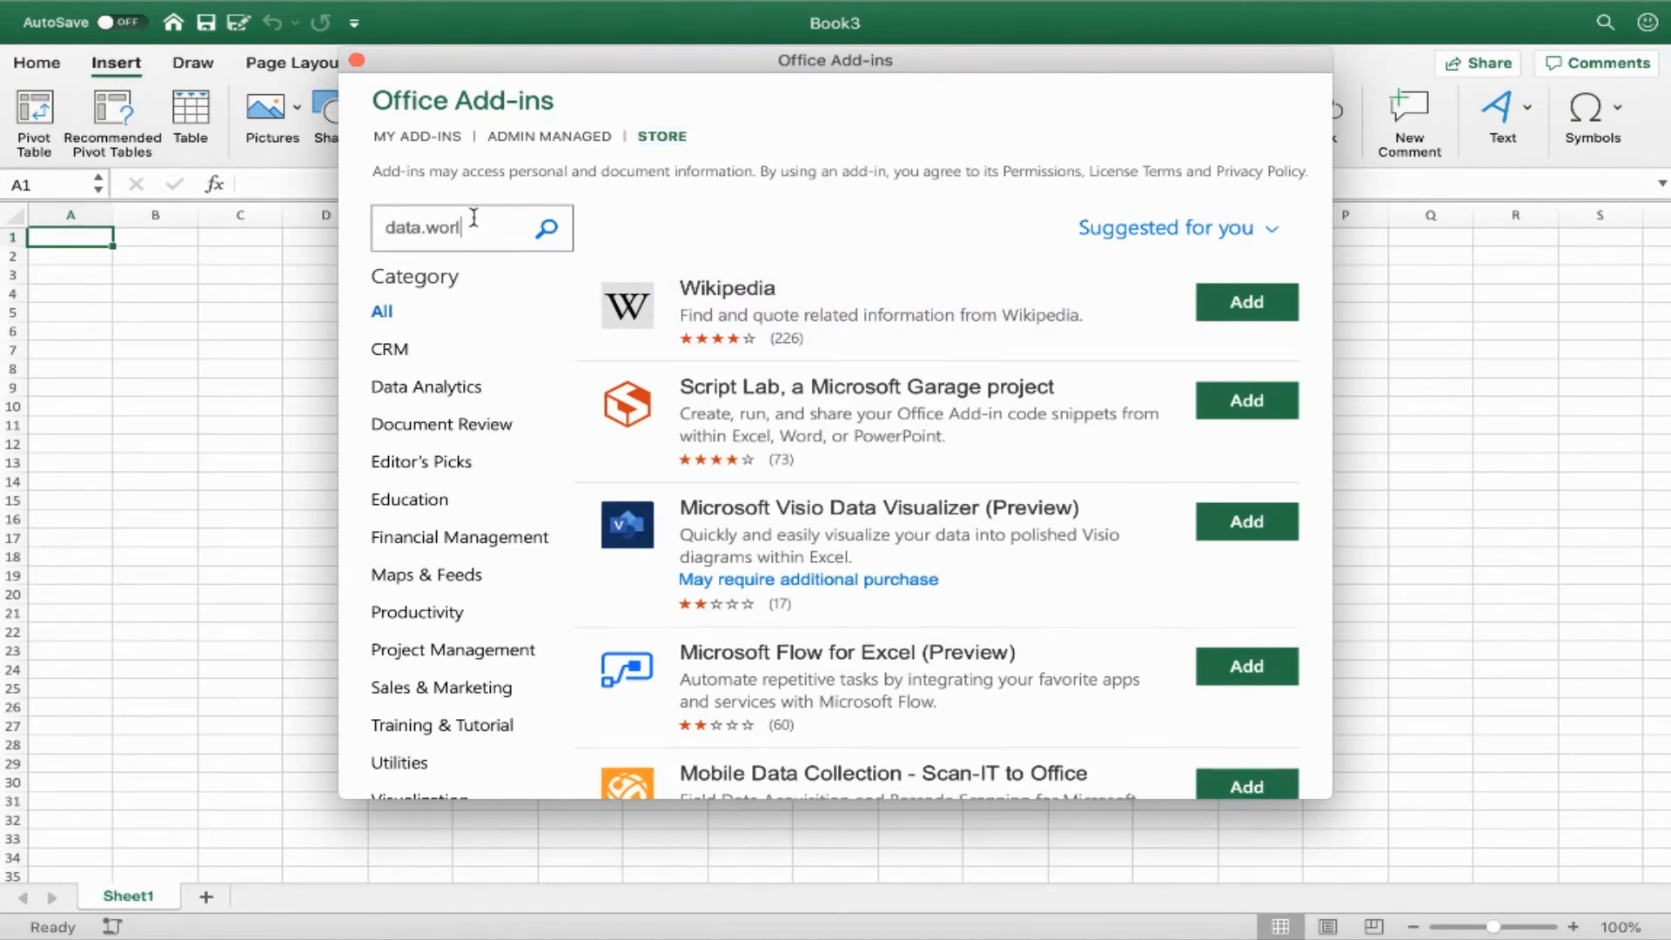
pyautogui.press('Return')
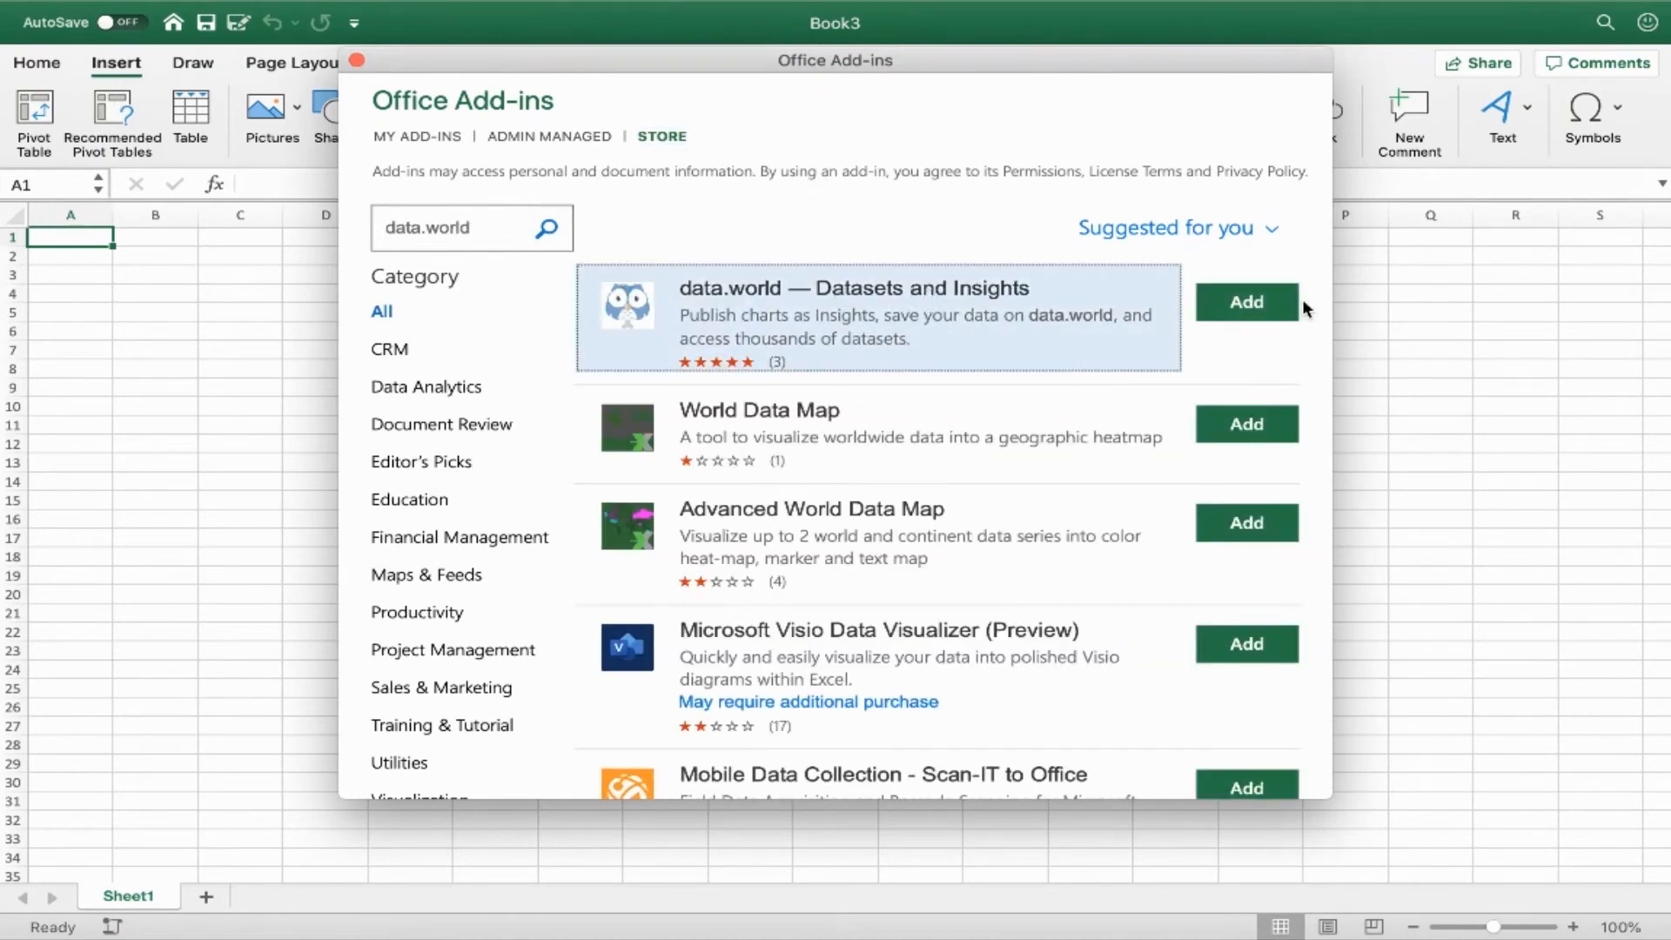
pyautogui.click(1280, 310)
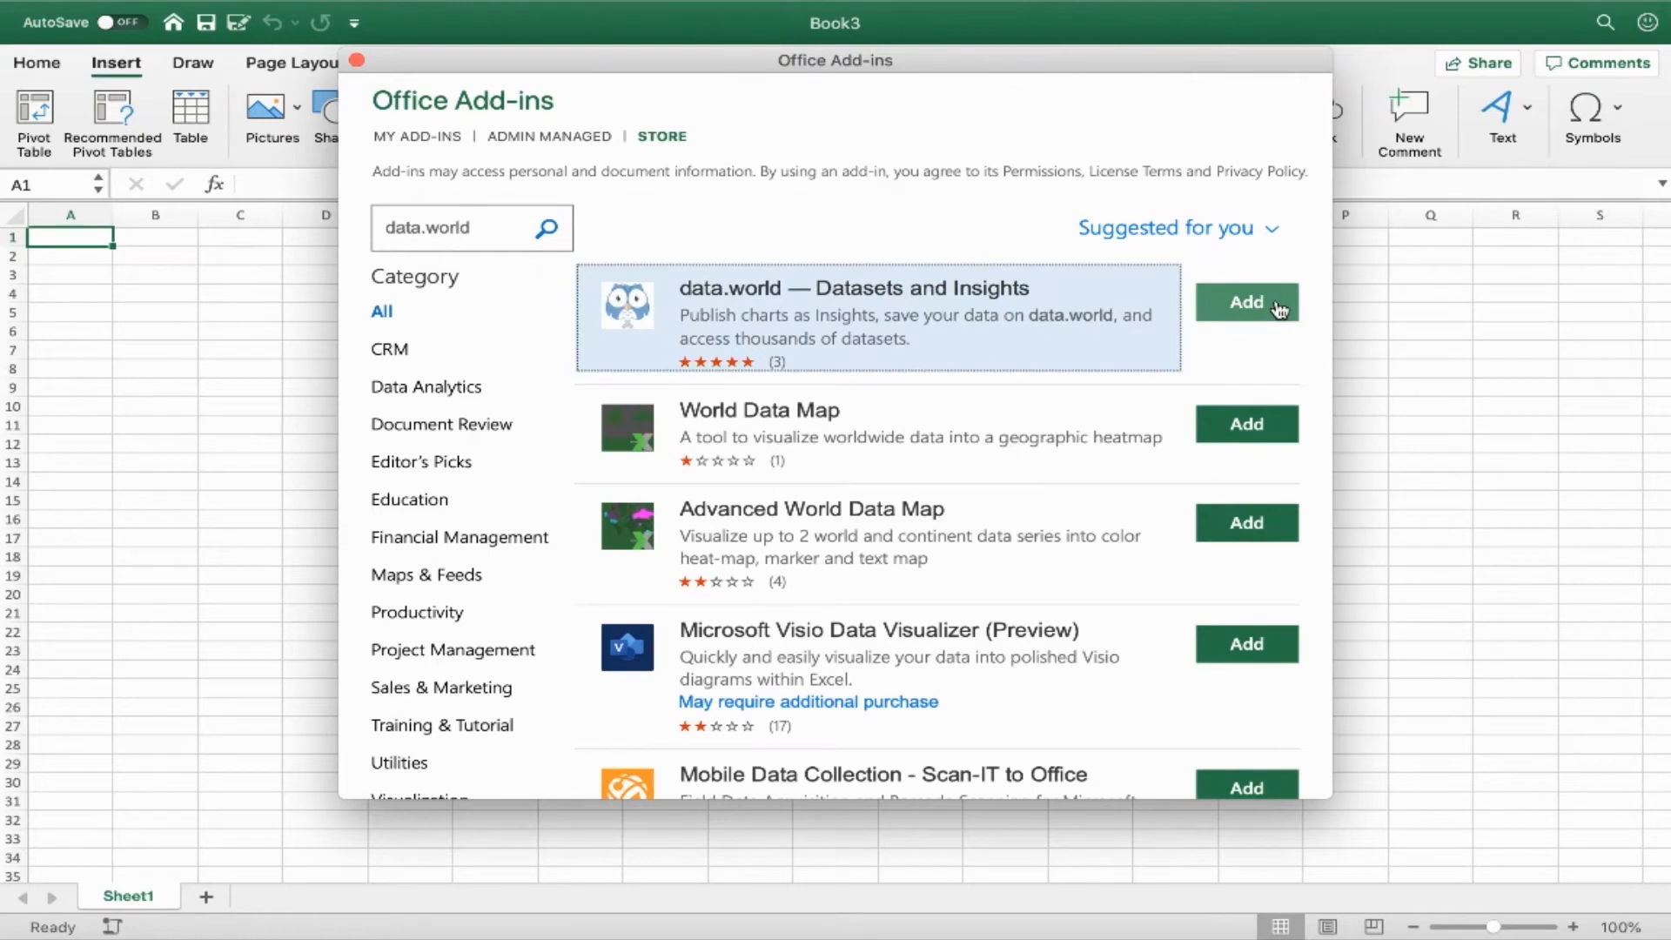
pyautogui.click(356, 60)
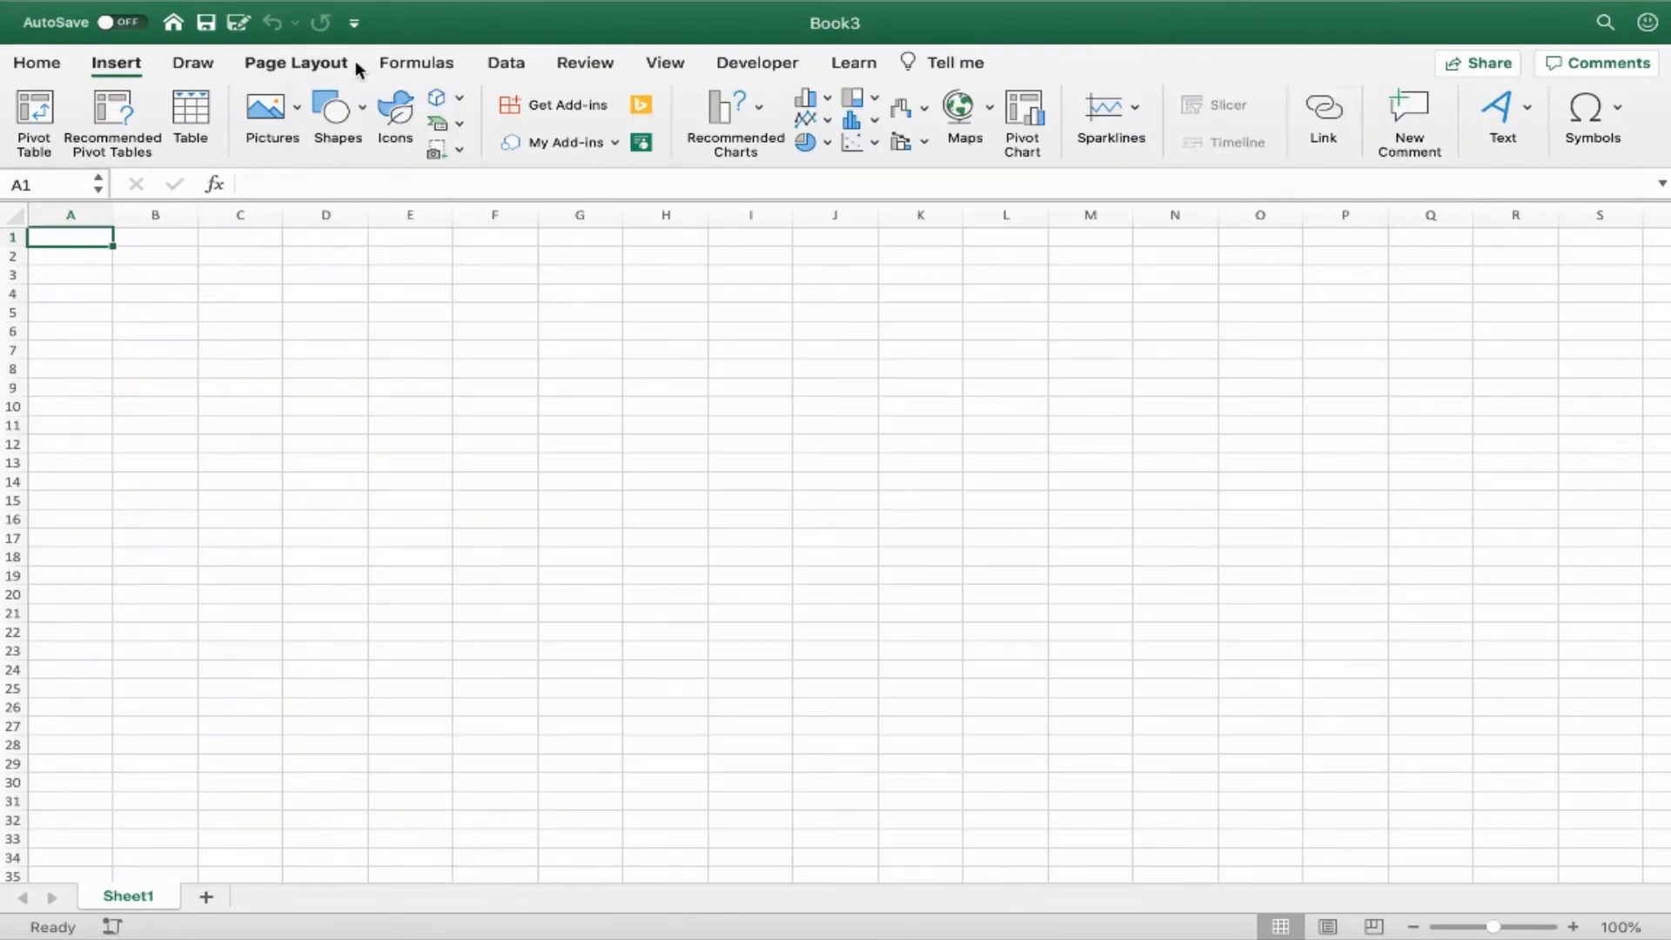
# - Start a data.world data import in the workbook and choose the EPL_20yrs project to import from
pyautogui.click(39, 63)
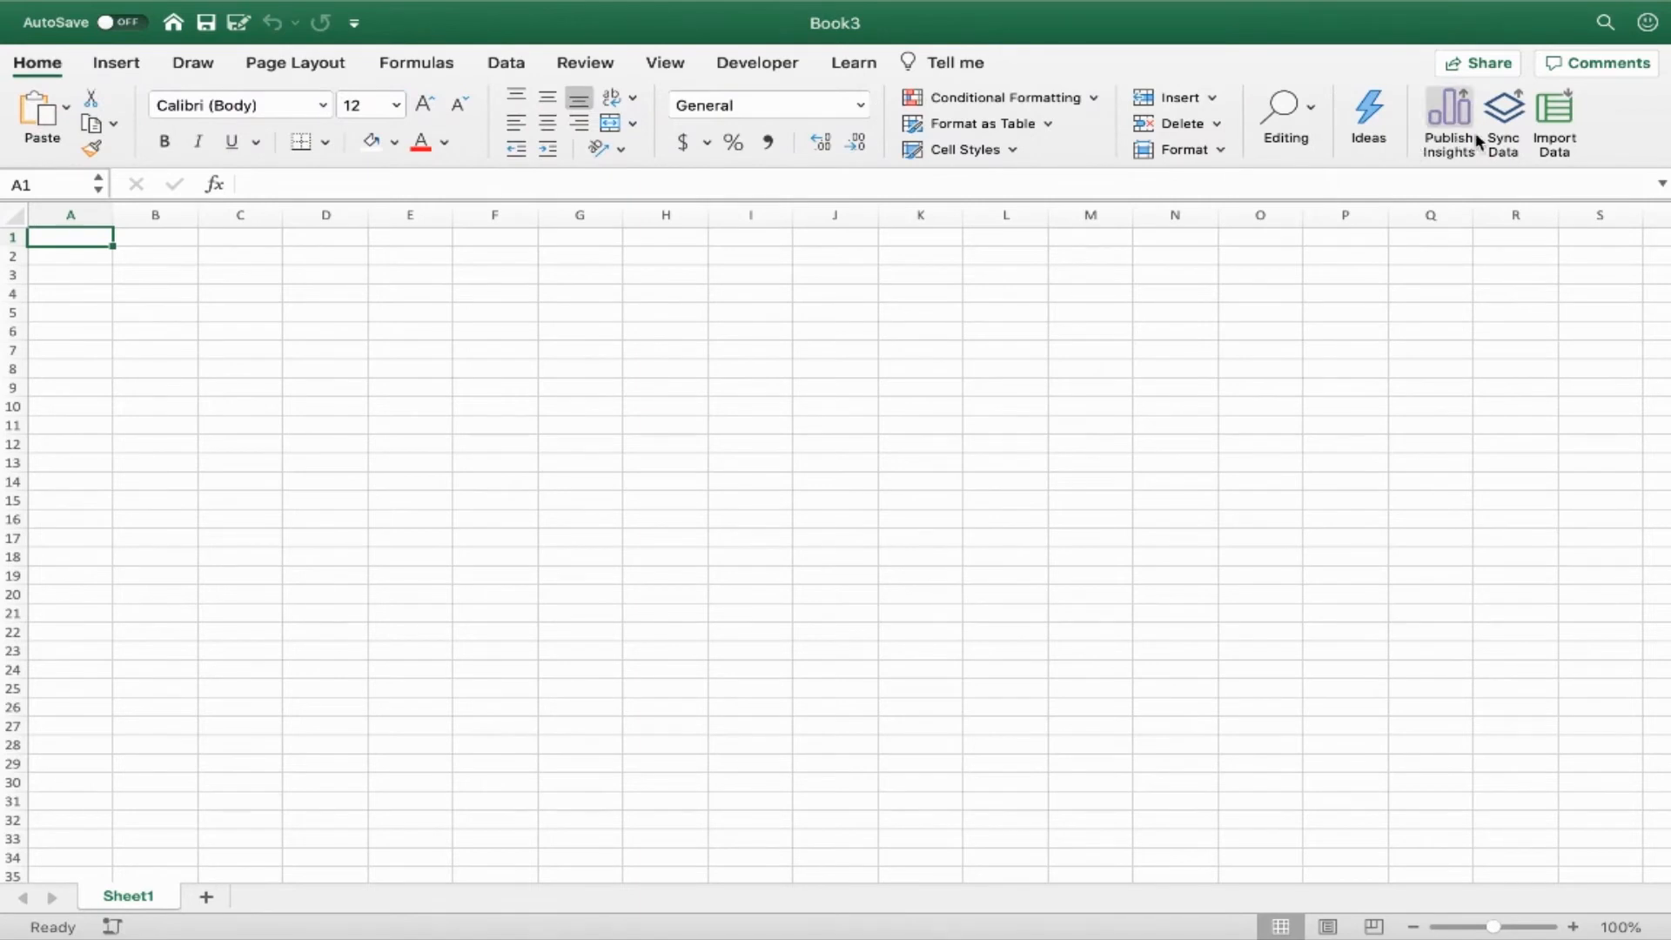
pyautogui.click(1555, 113)
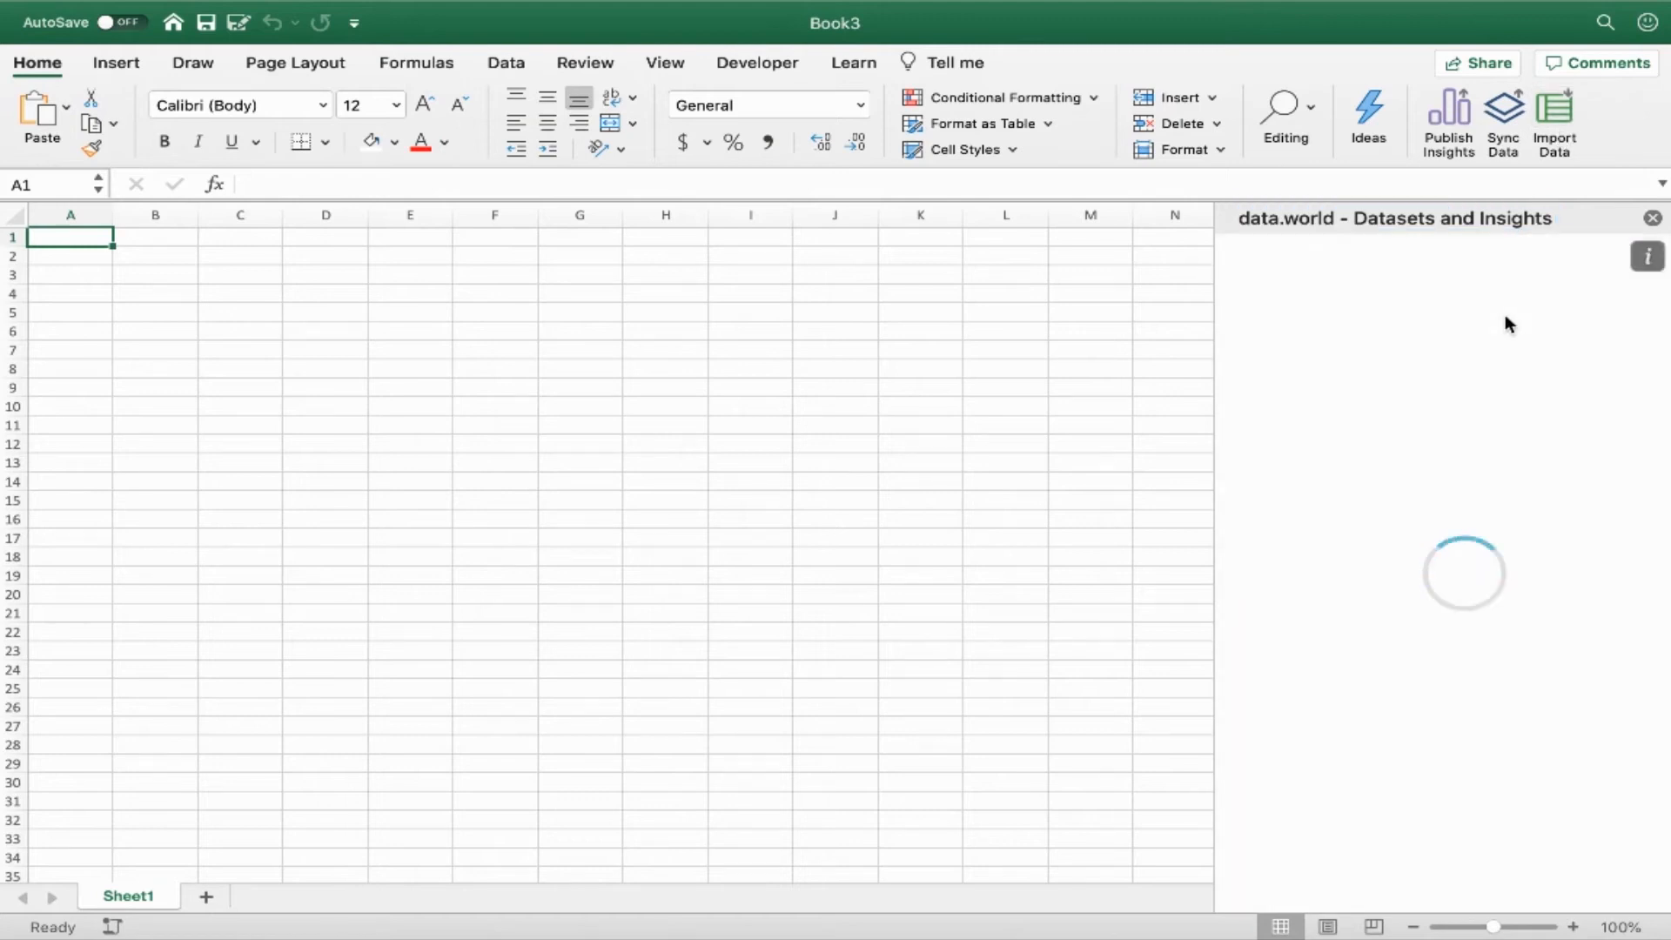
pyautogui.click(1356, 435)
pyautogui.write('EPL')
pyautogui.click(1582, 427)
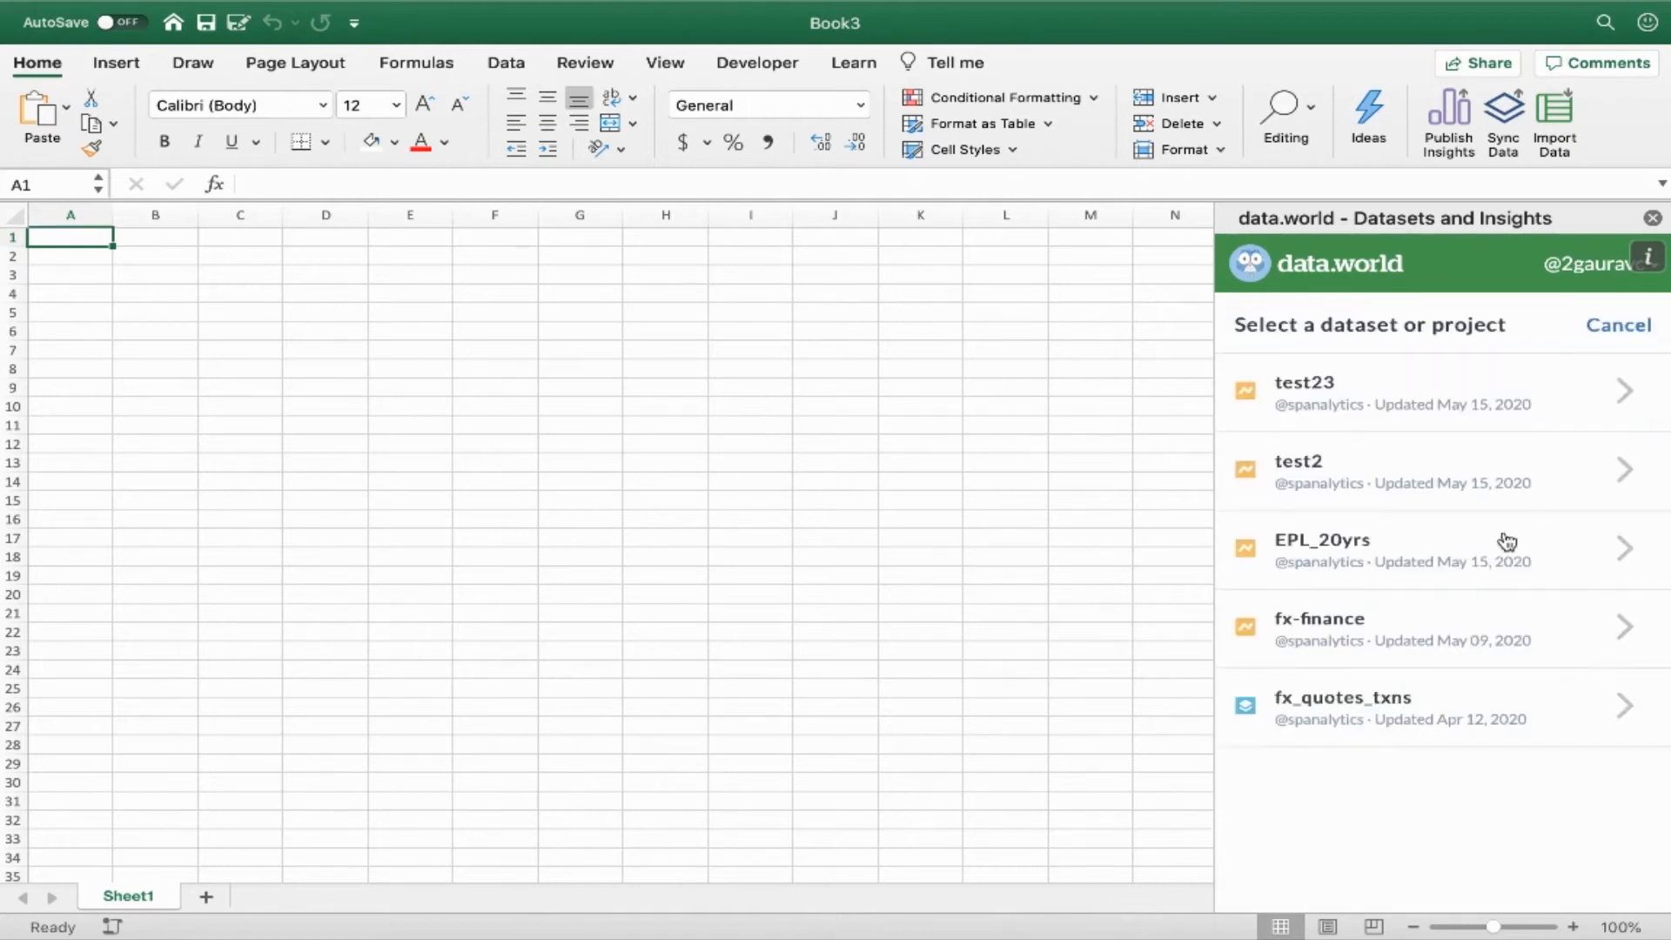
pyautogui.click(1392, 551)
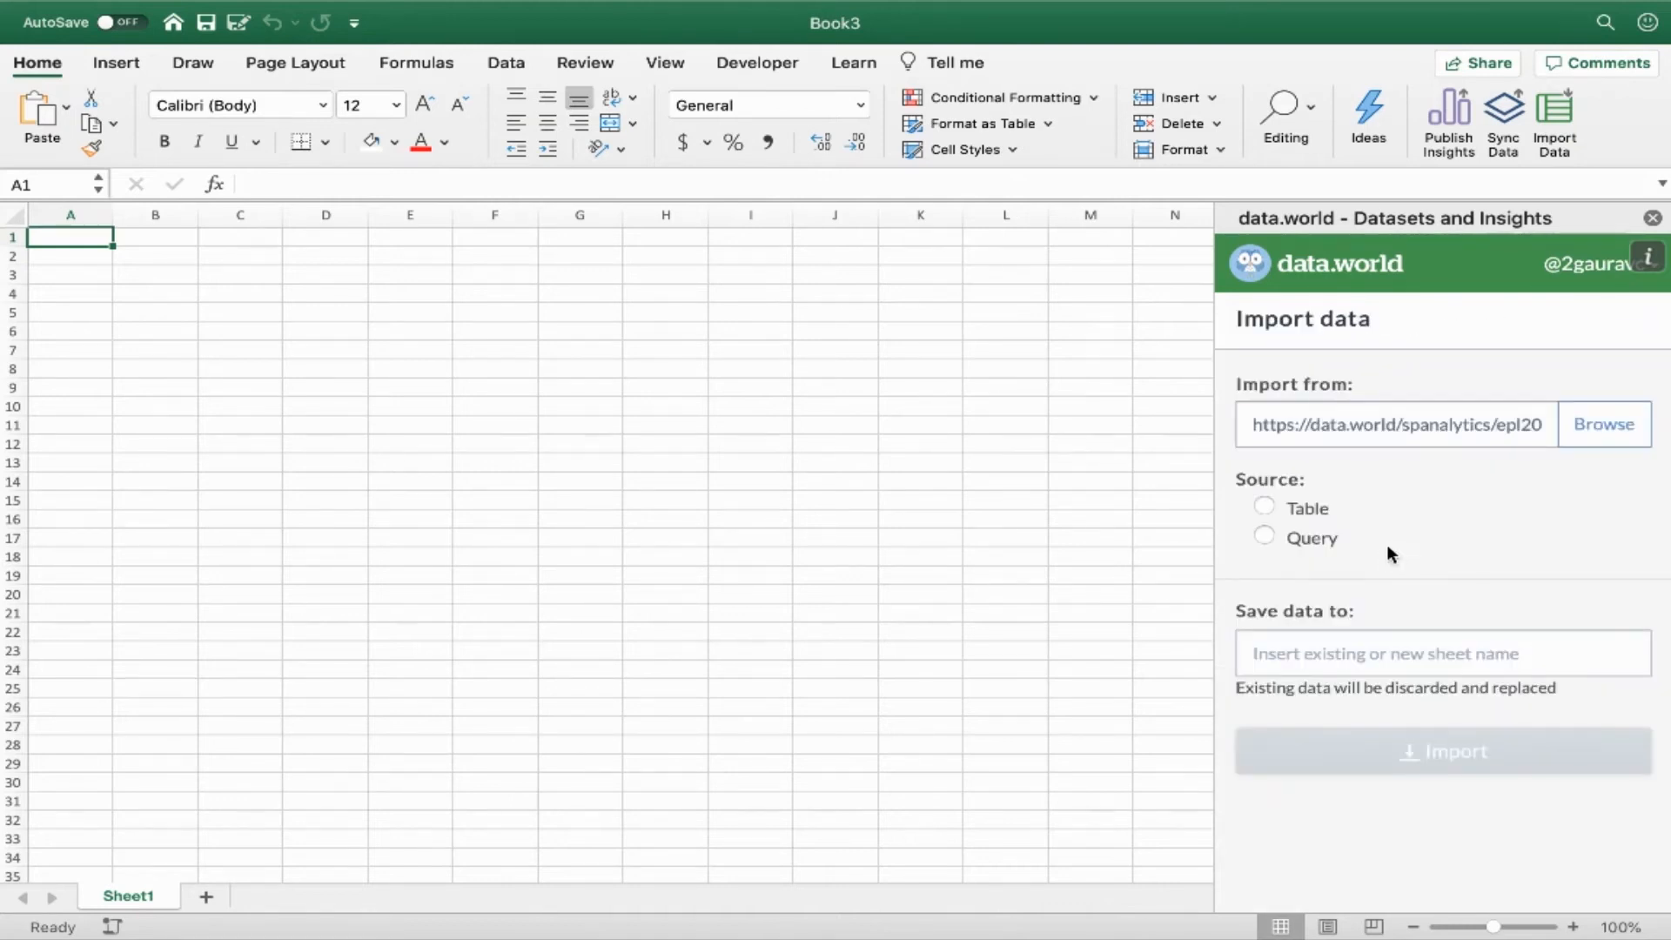
# - Import the results of the Yellow_by_season query into Sheet1
pyautogui.click(1266, 536)
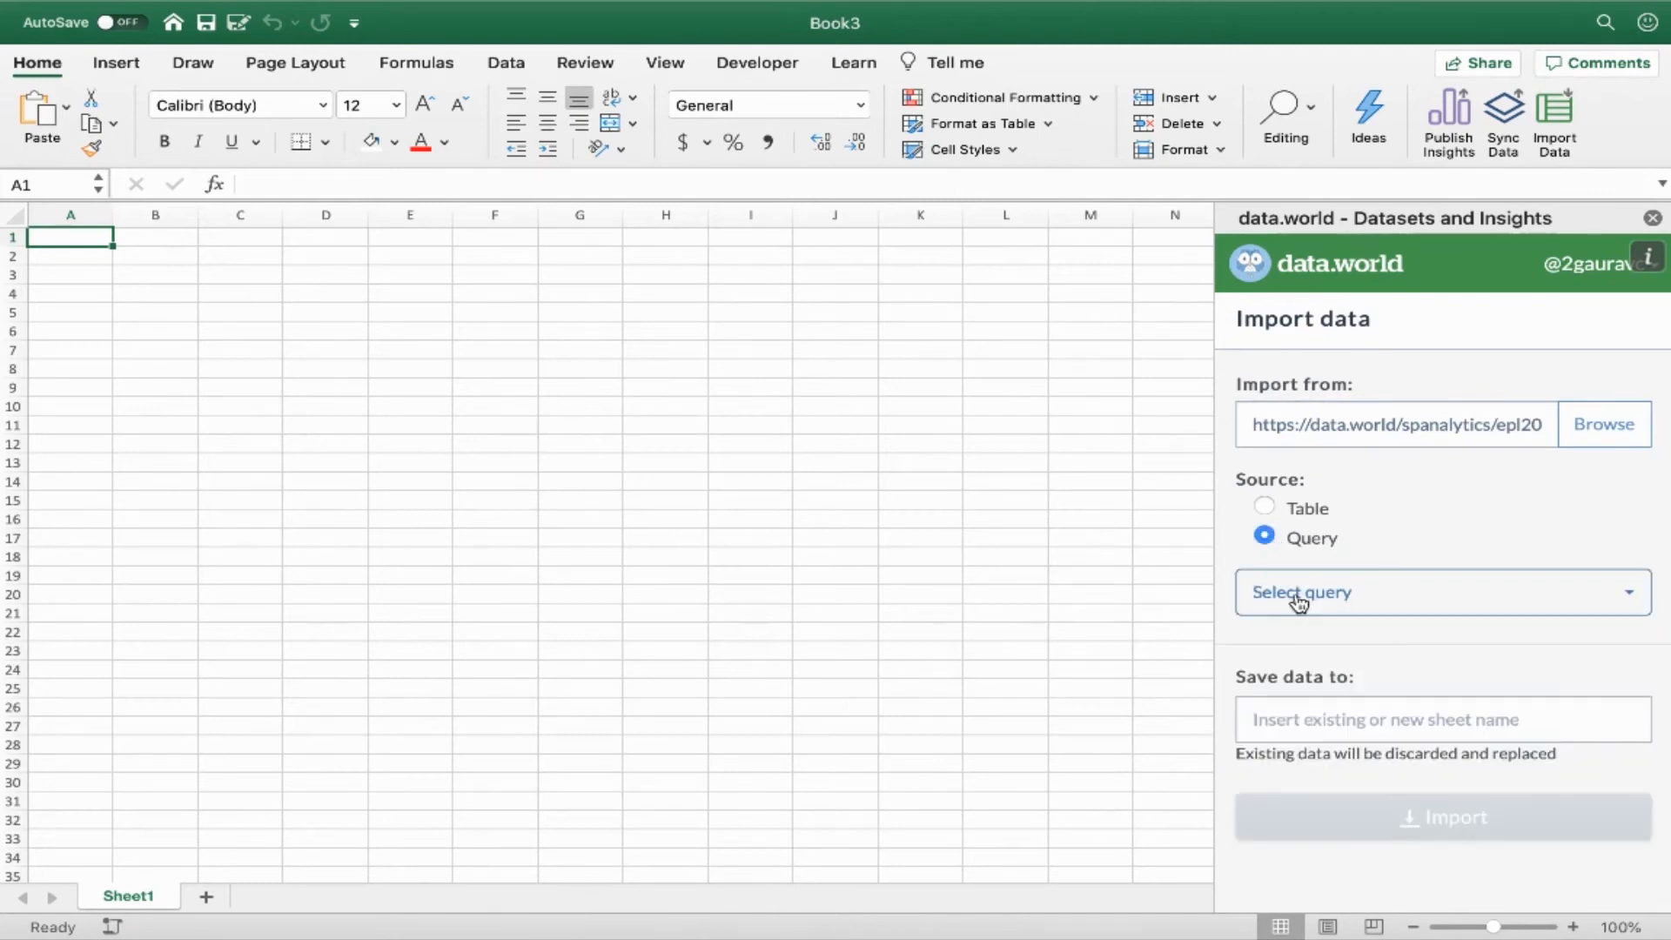
pyautogui.click(1299, 599)
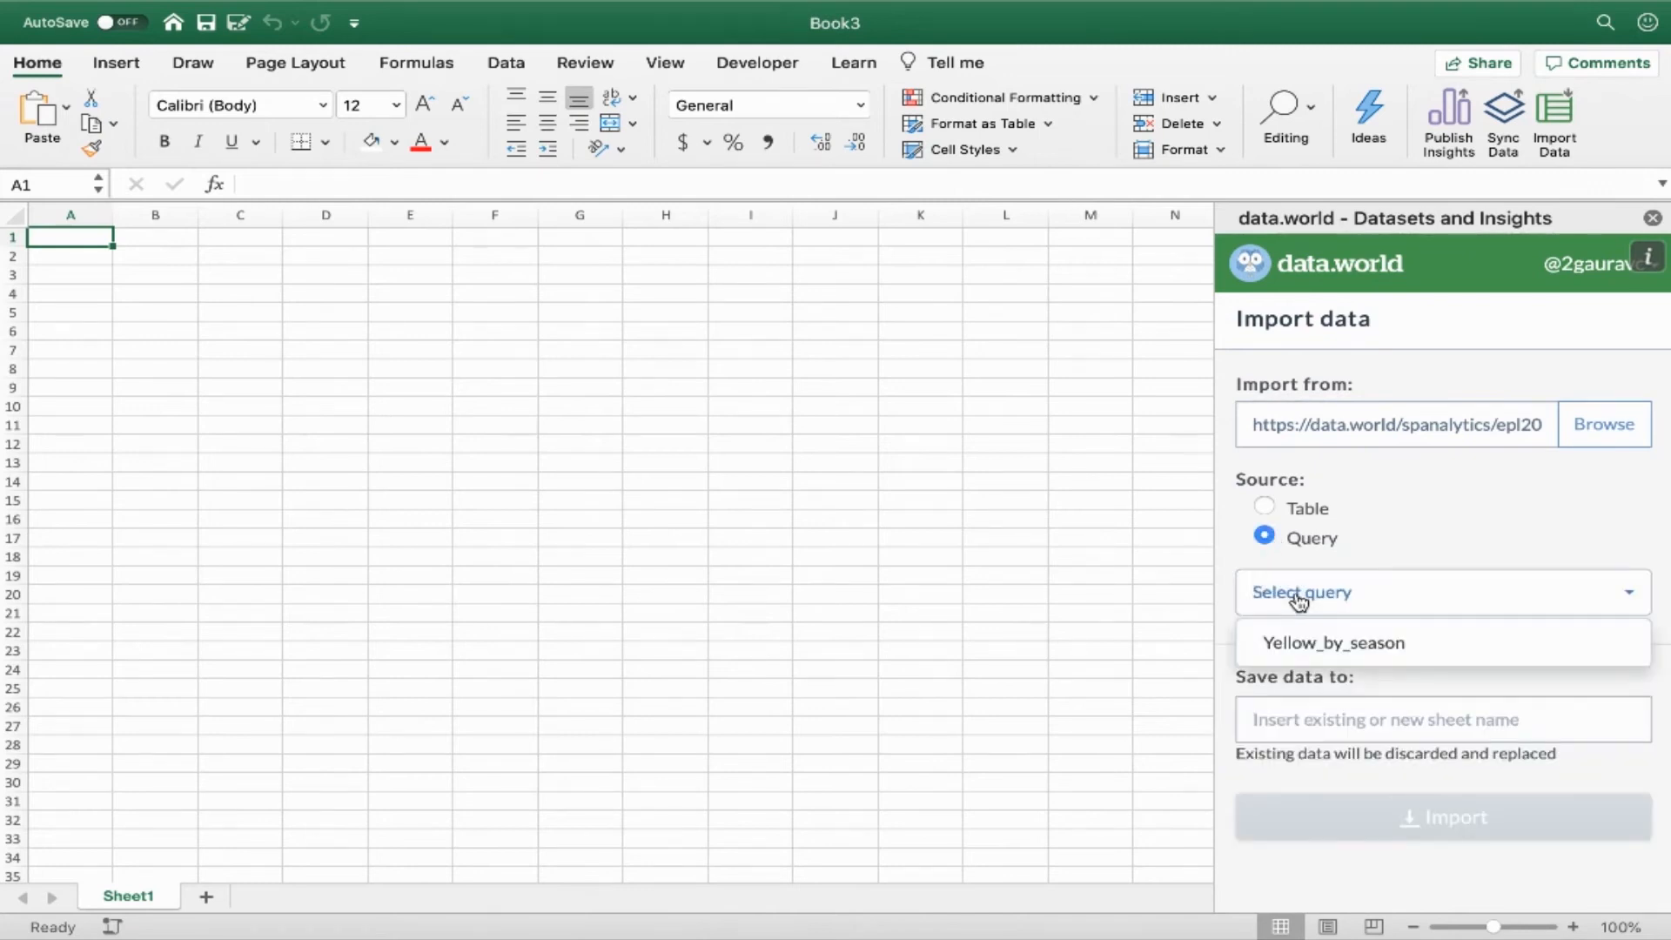
pyautogui.click(1303, 645)
pyautogui.write('Sheet1')
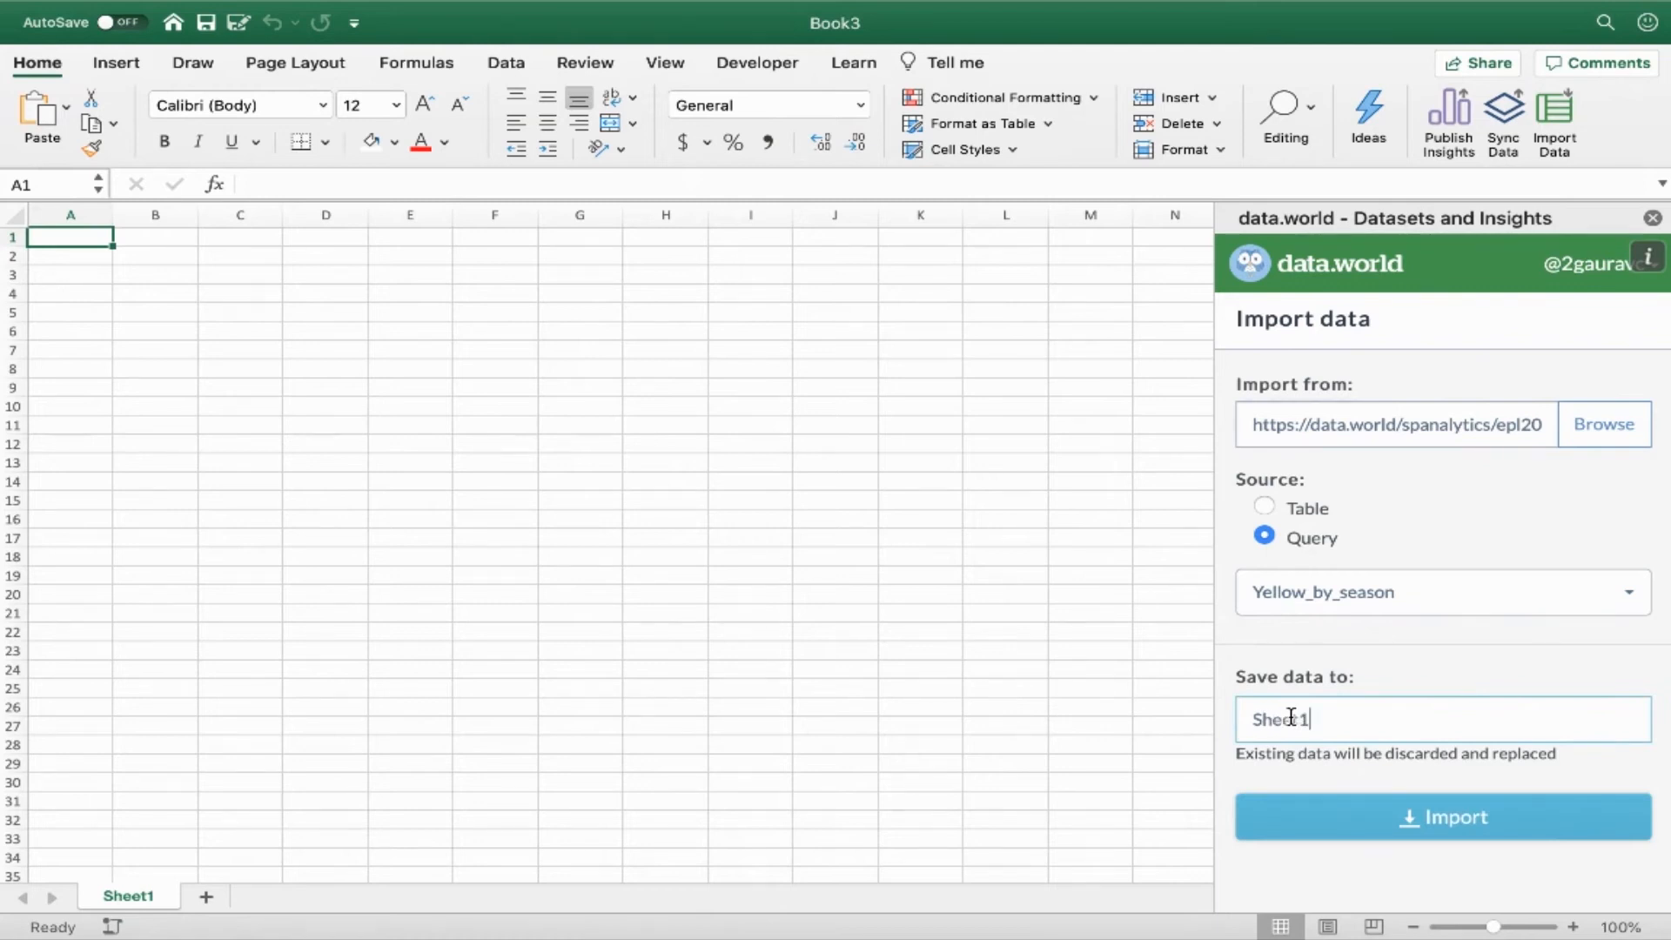
pyautogui.click(1458, 817)
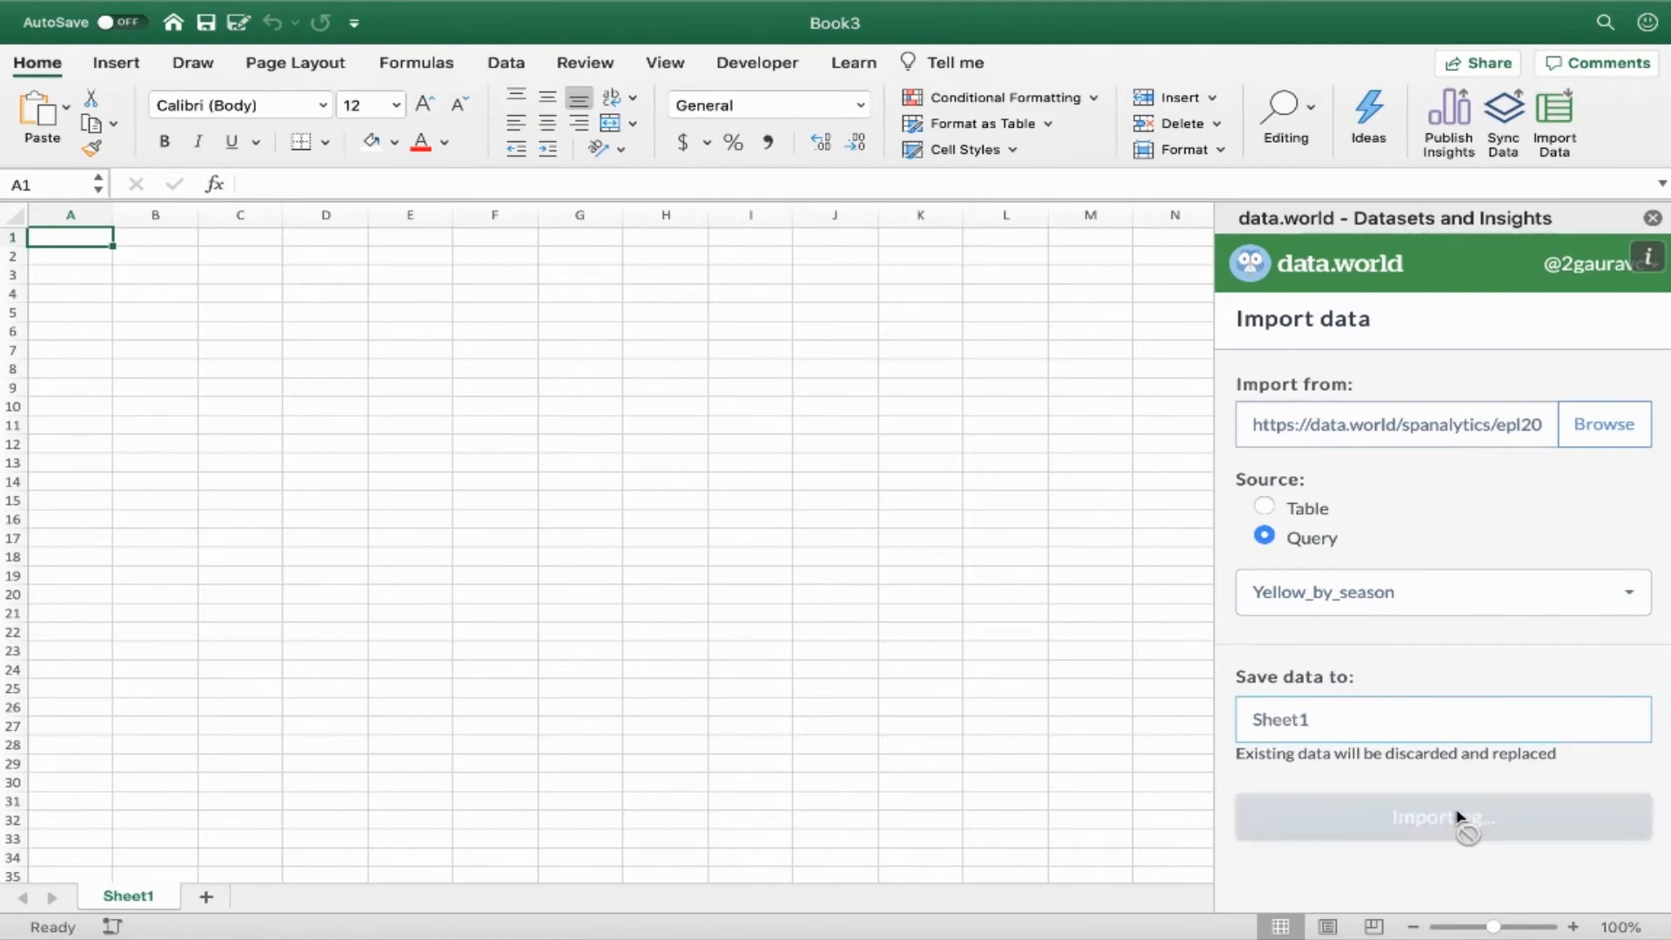
pyautogui.click(1581, 661)
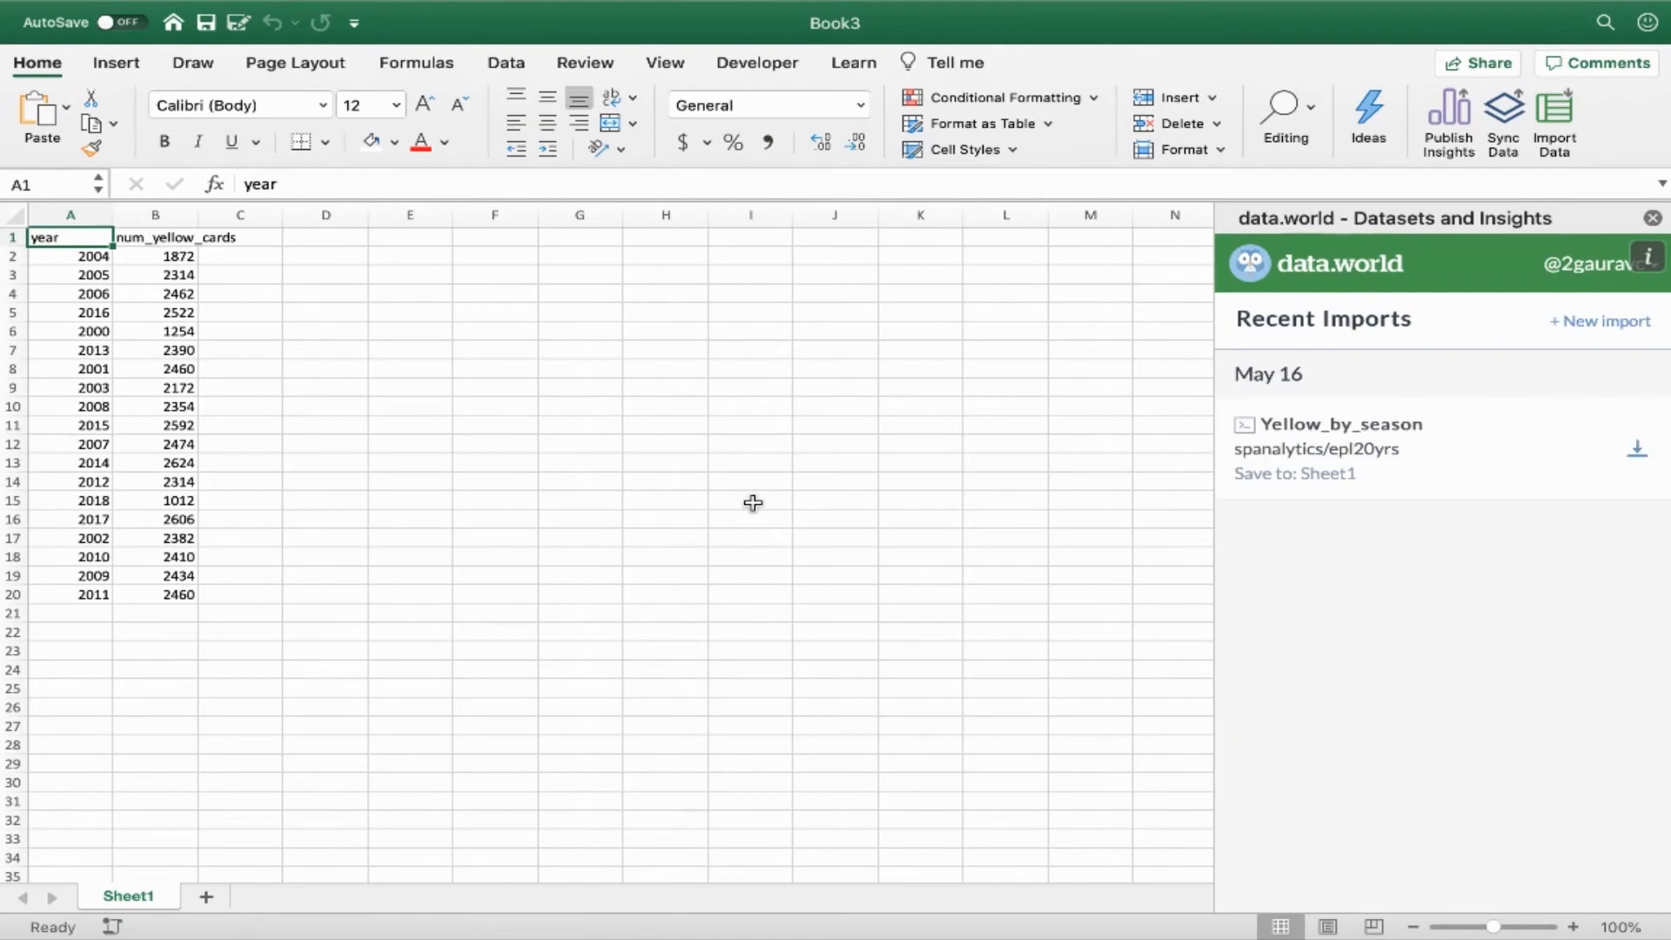
# - Create a PivotChart from Sheet1 A1:B20 on a new worksheet, with year as the axis and num_yellow_cards as values
pyautogui.moveTo(93, 238); pyautogui.dragTo(168, 594)
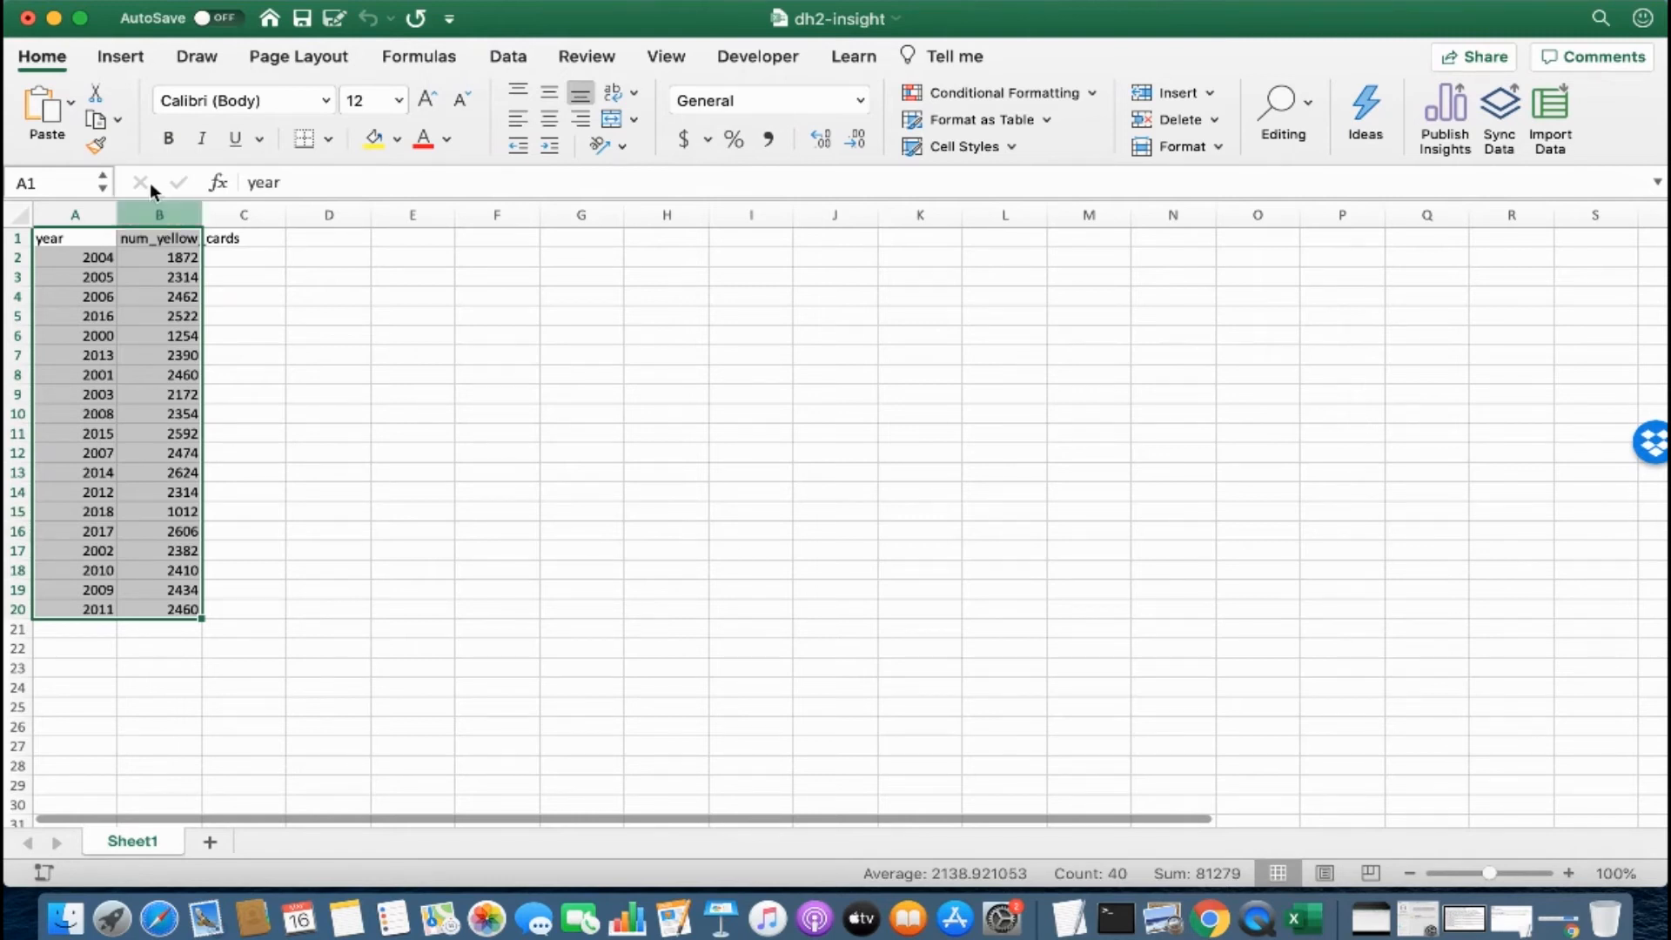
pyautogui.click(122, 58)
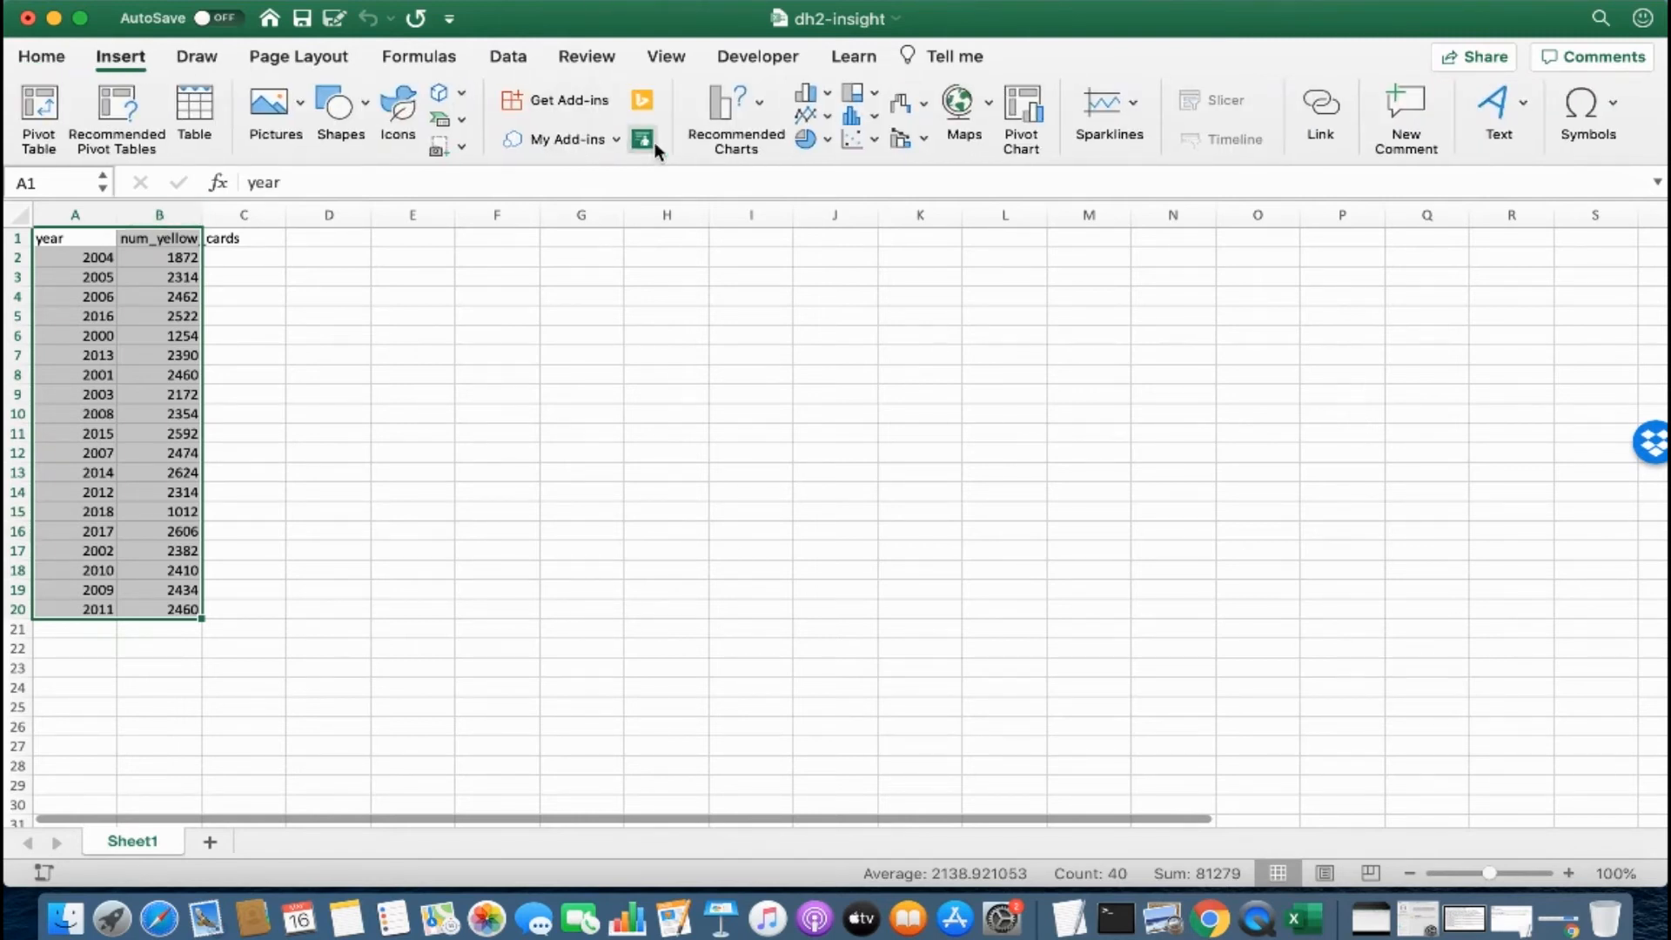
pyautogui.click(1018, 117)
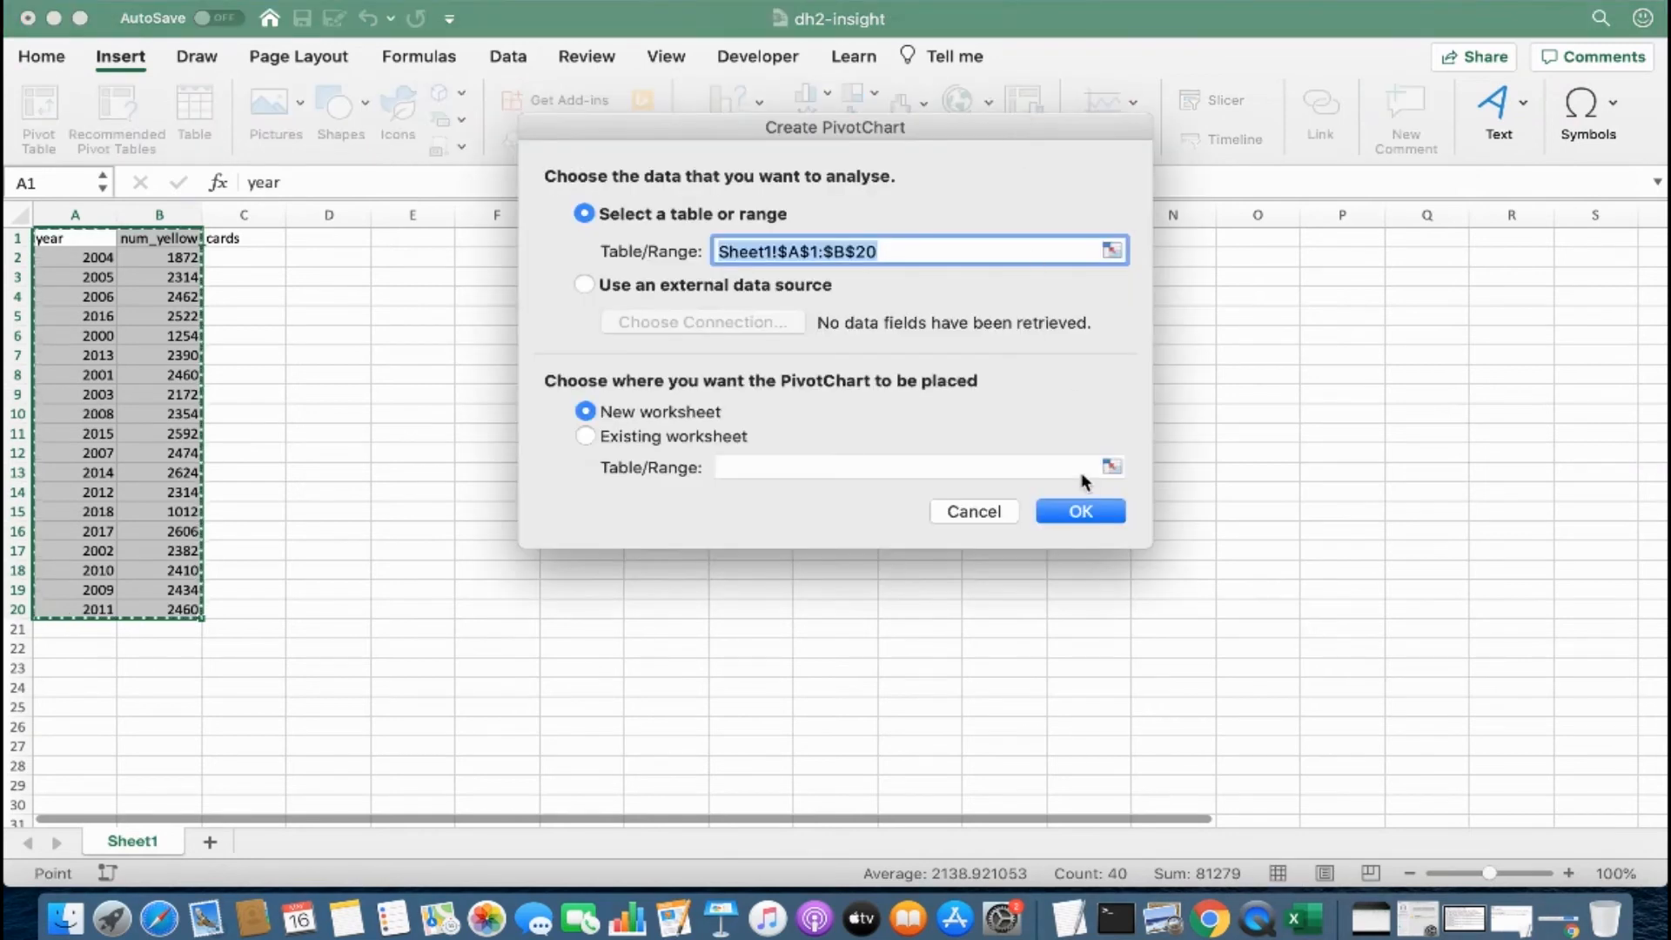
pyautogui.click(1078, 510)
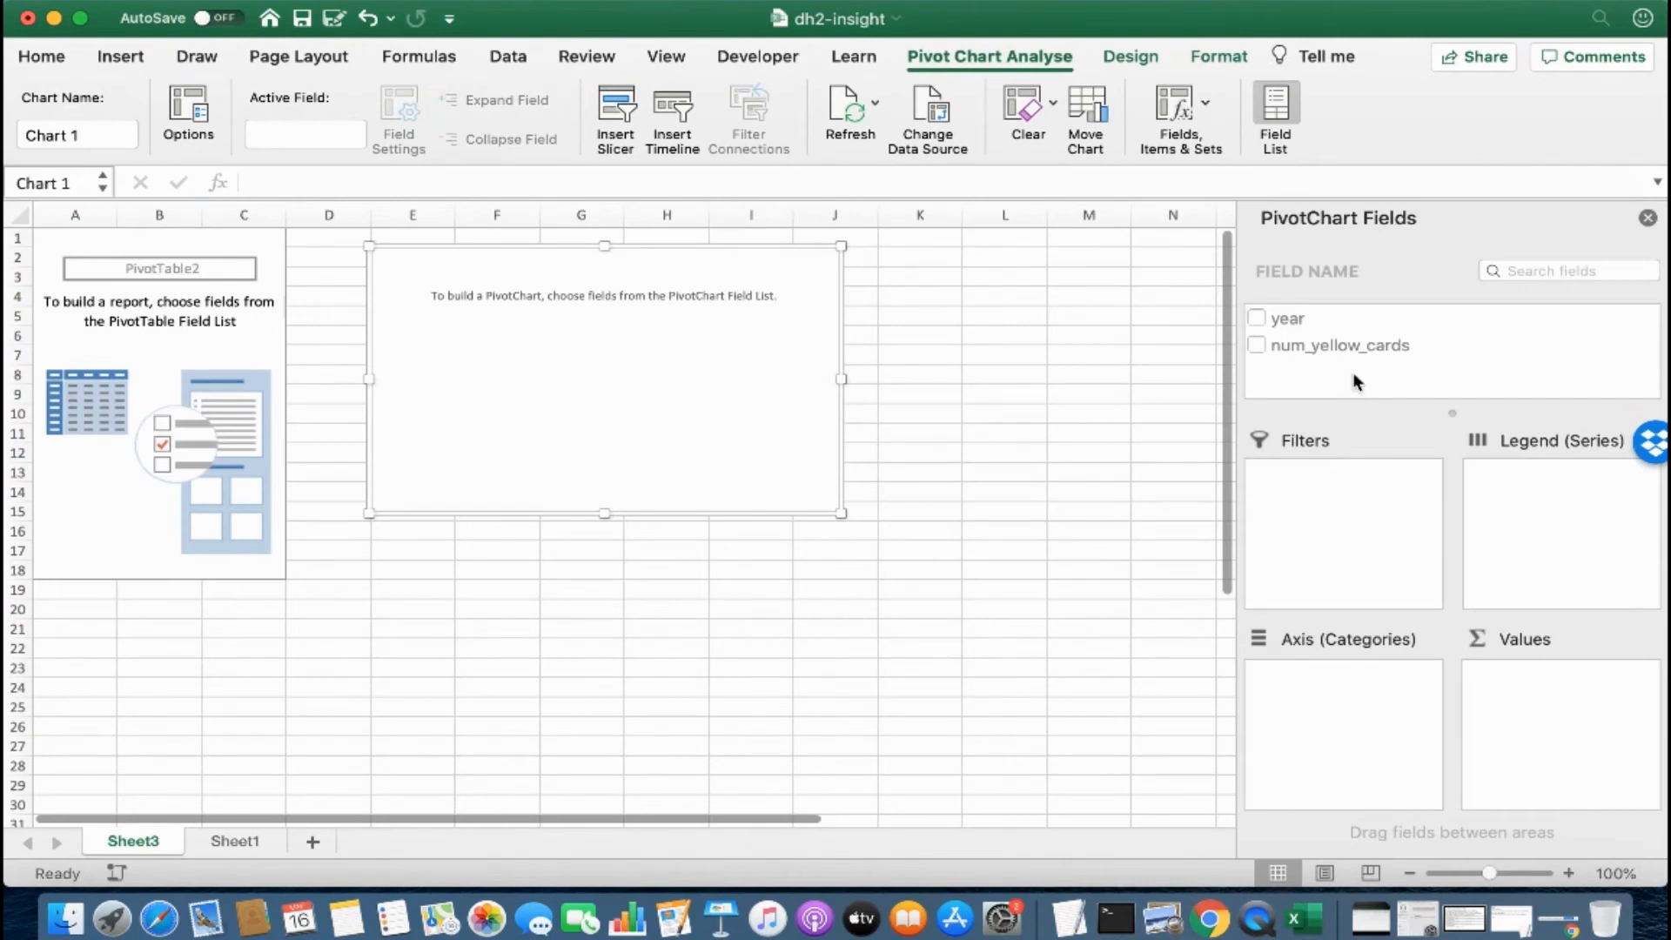
pyautogui.moveTo(1351, 350); pyautogui.dragTo(1558, 684)
pyautogui.moveTo(1298, 316); pyautogui.dragTo(1334, 717)
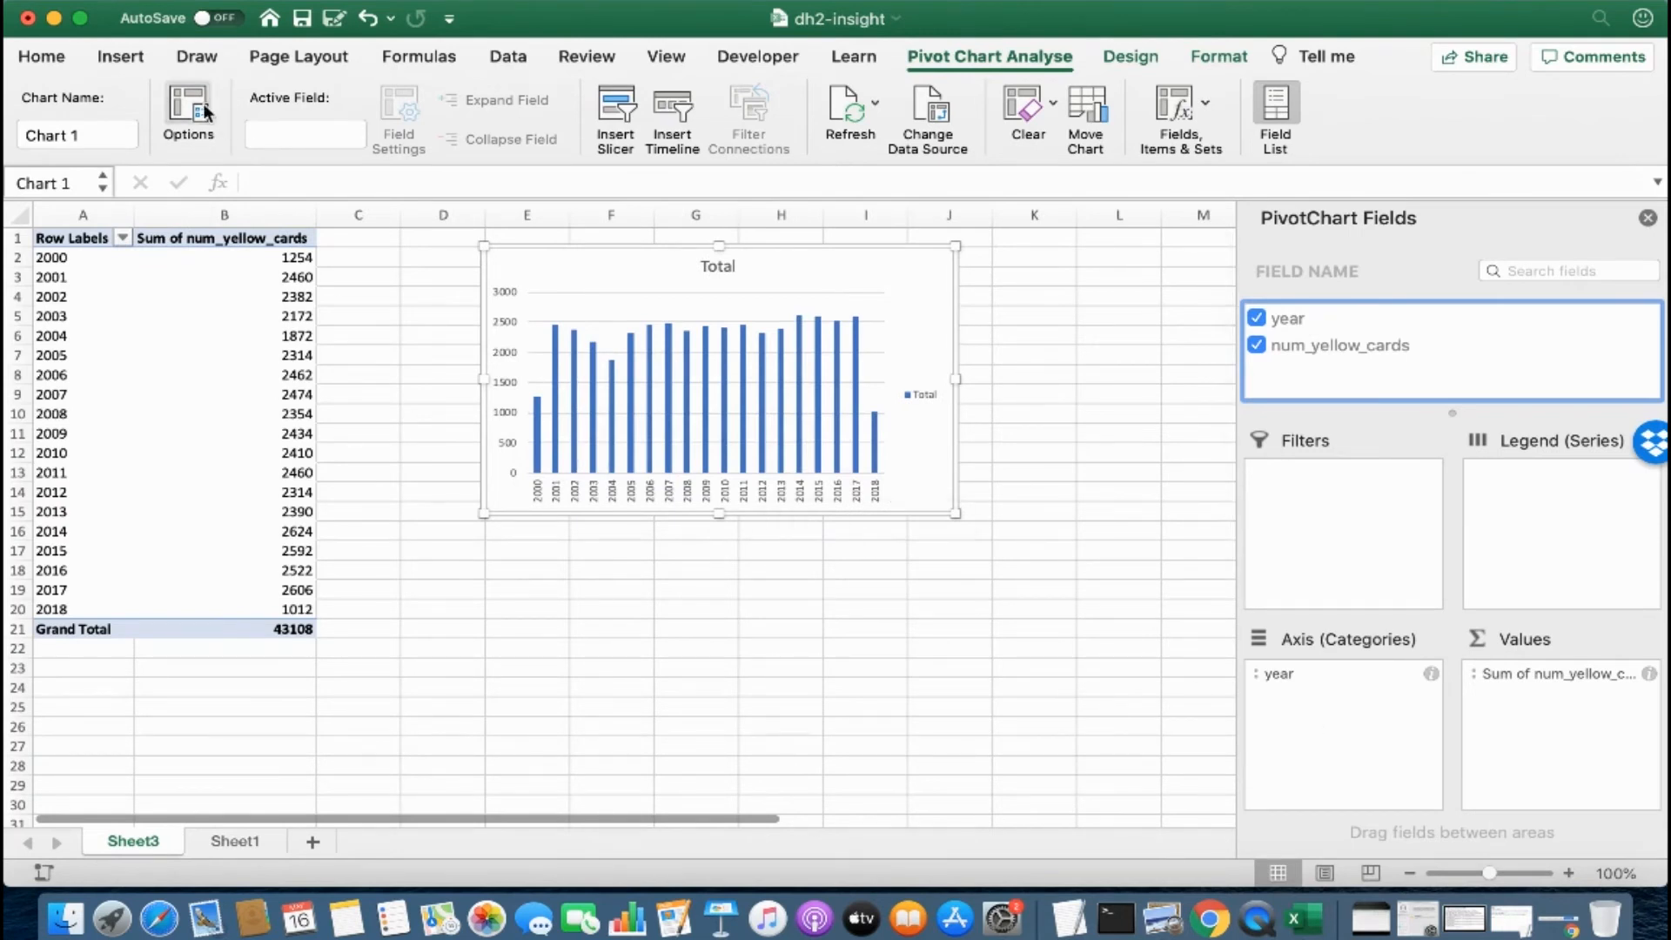
# - Start a new data.world insight from the yellow-card PivotChart and choose EPL_20yrs as its project
pyautogui.click(63, 67)
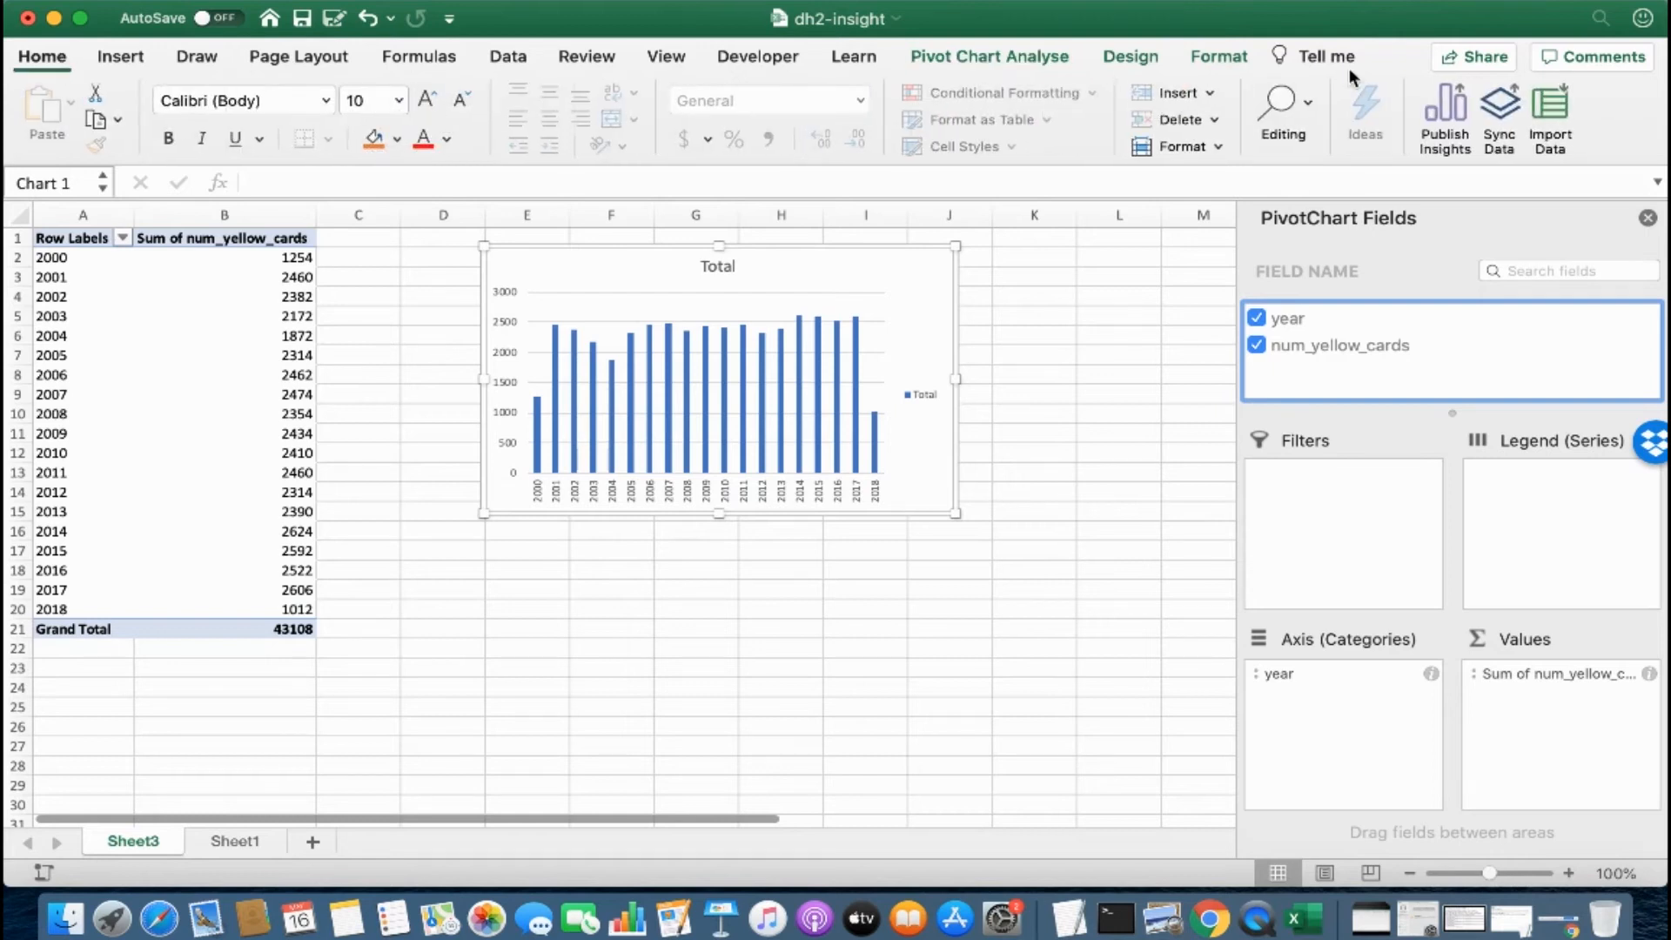
pyautogui.click(1461, 118)
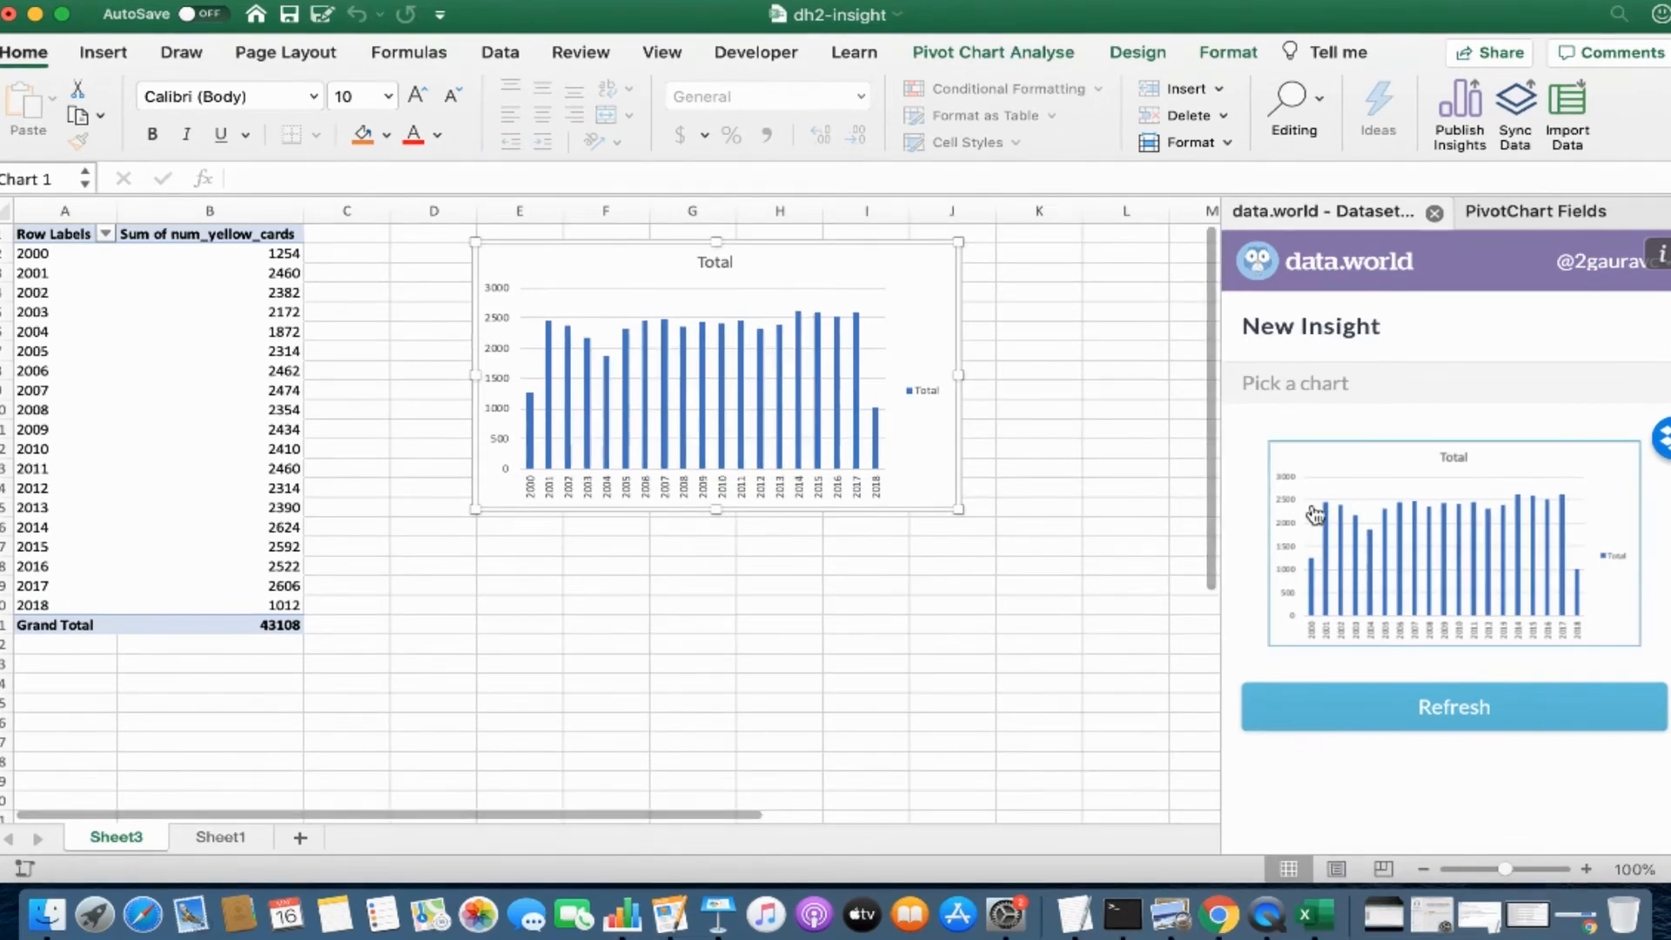
pyautogui.click(1412, 484)
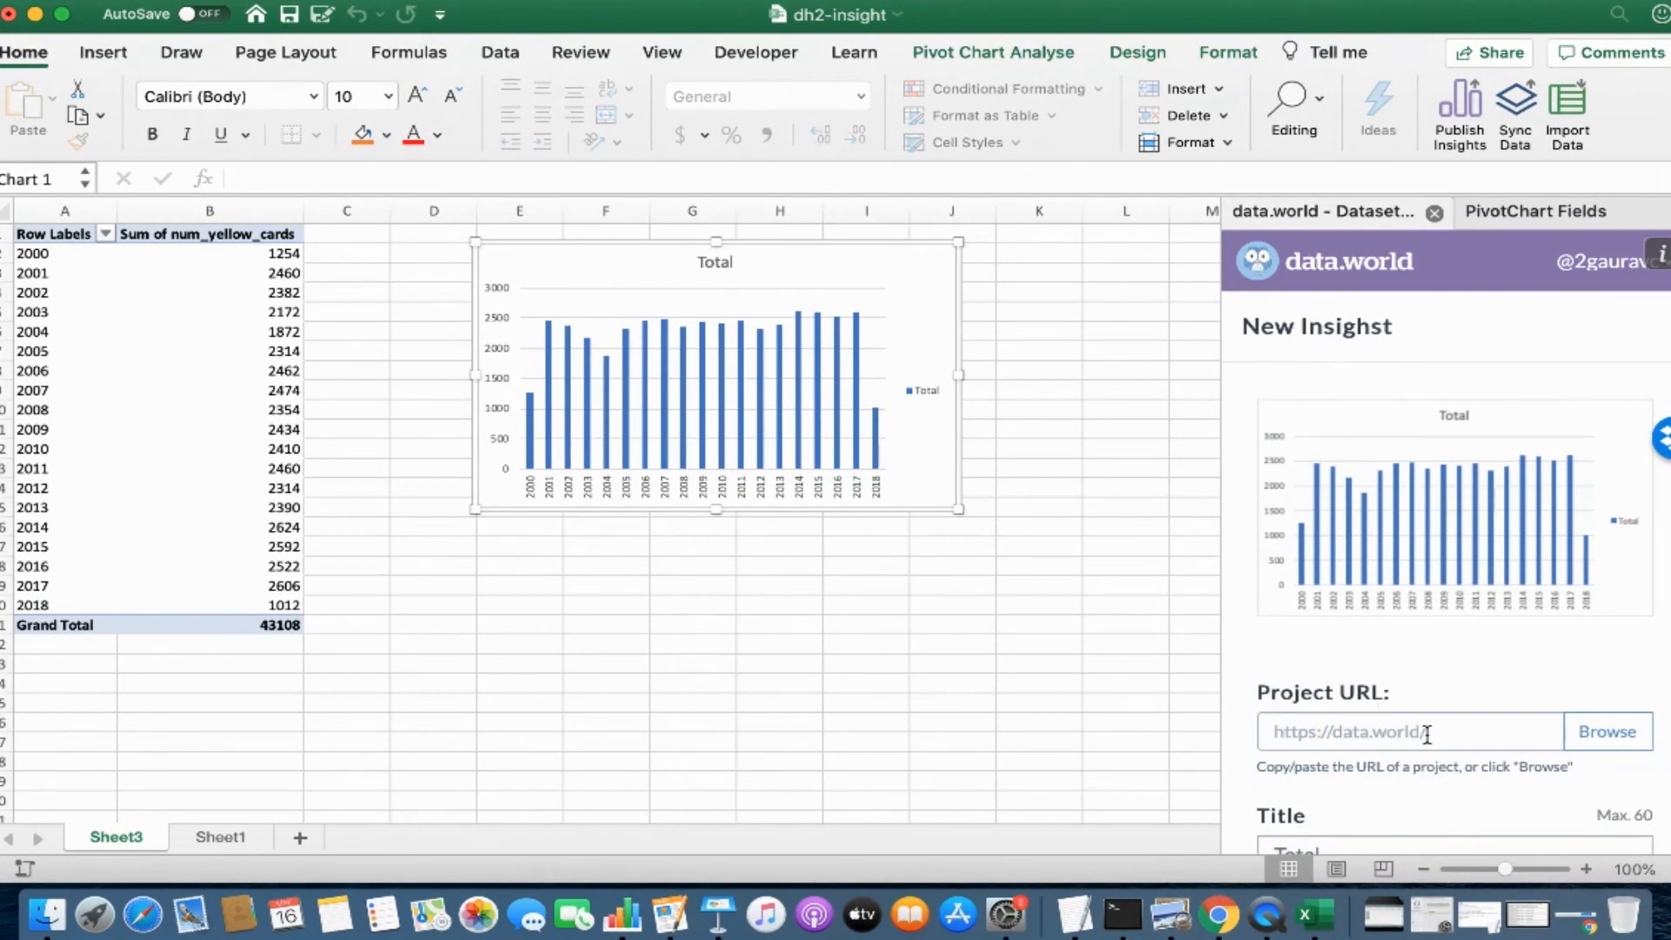
pyautogui.click(1610, 738)
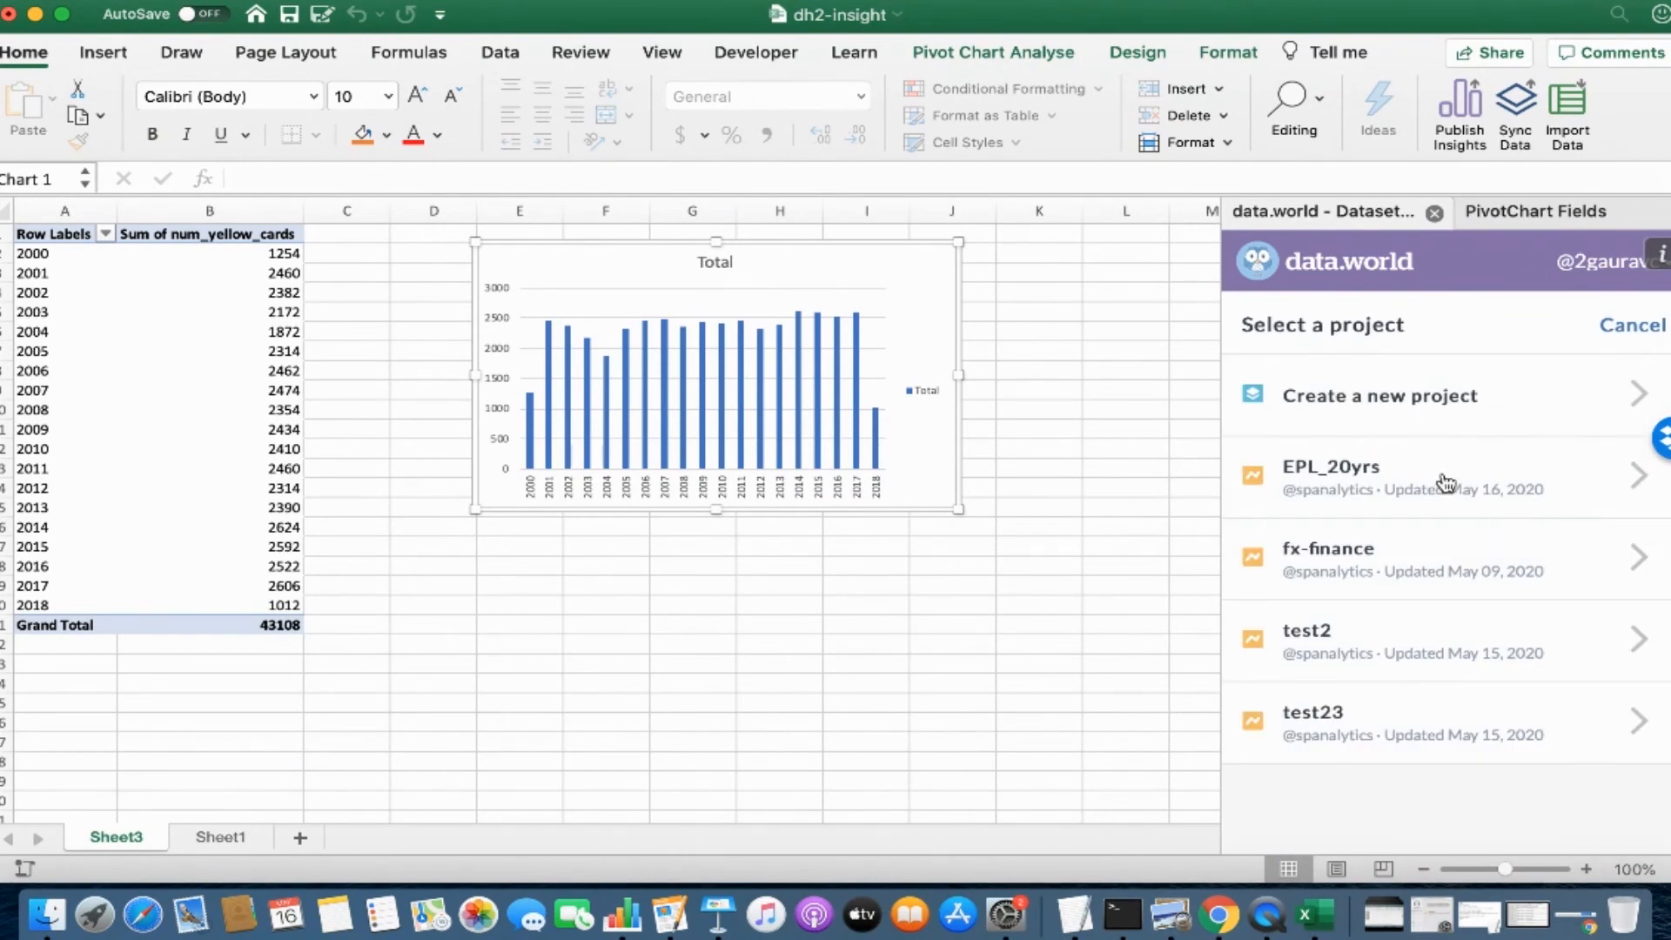
pyautogui.click(1447, 484)
# - Publish the insight with the title "Yellow cards by season" and the comment "Yellow cards by season are constant"
pyautogui.scroll(-4, 1386, 597)
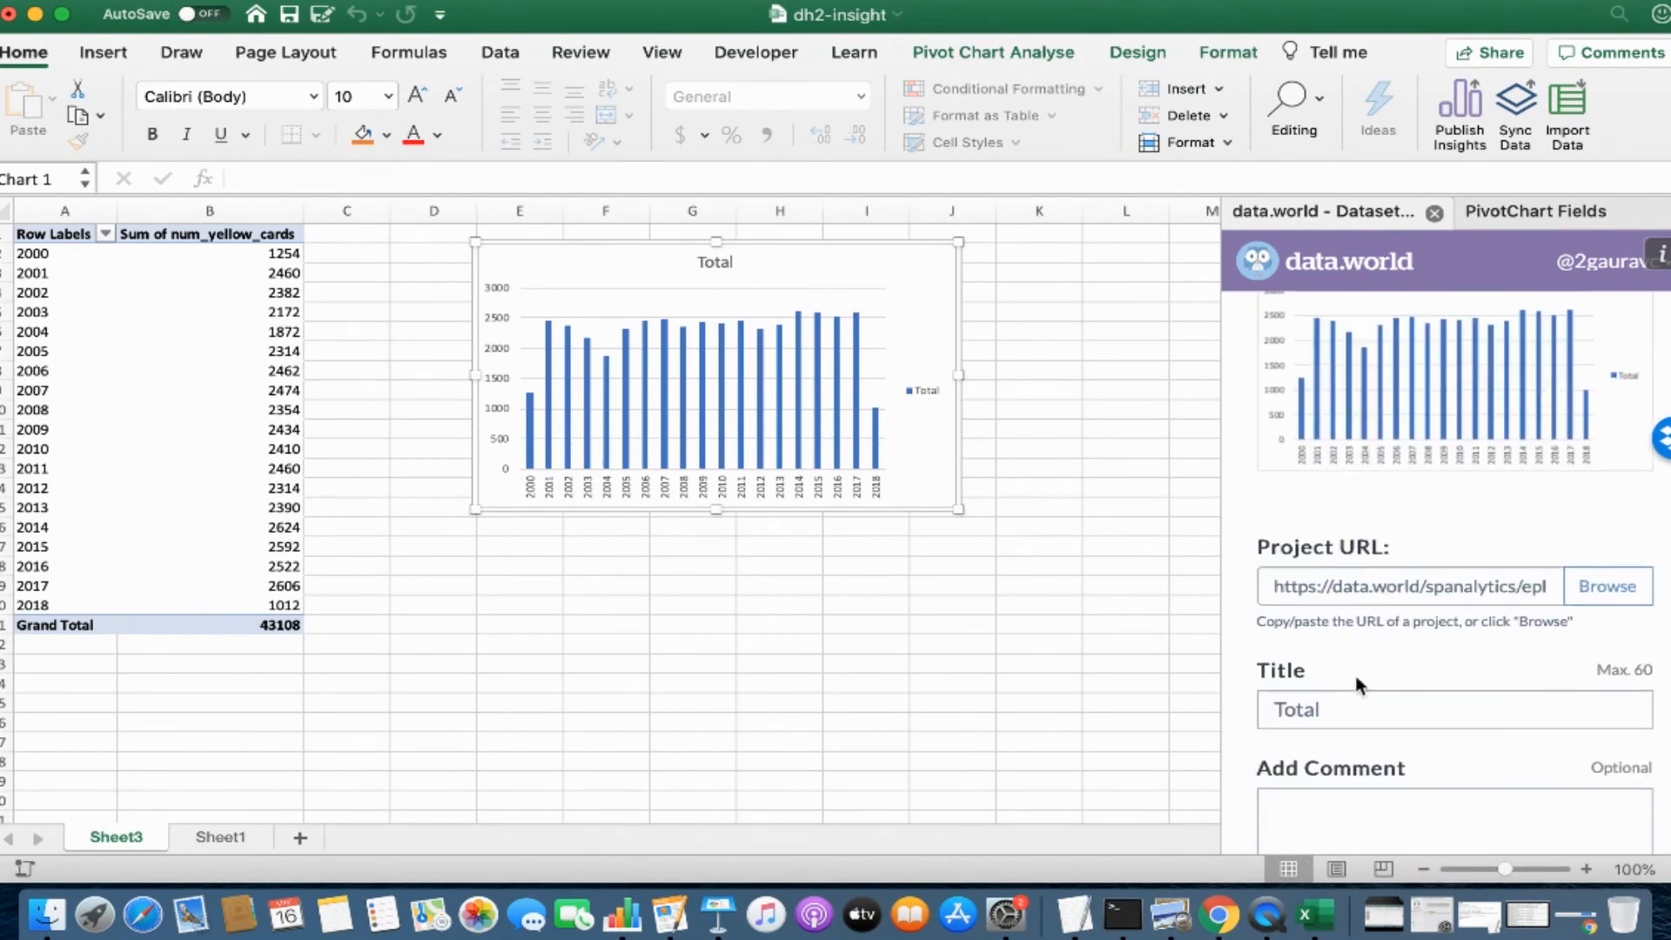
pyautogui.doubleClick(1339, 708)
pyautogui.write('Yellow cards by season')
pyautogui.click(1354, 803)
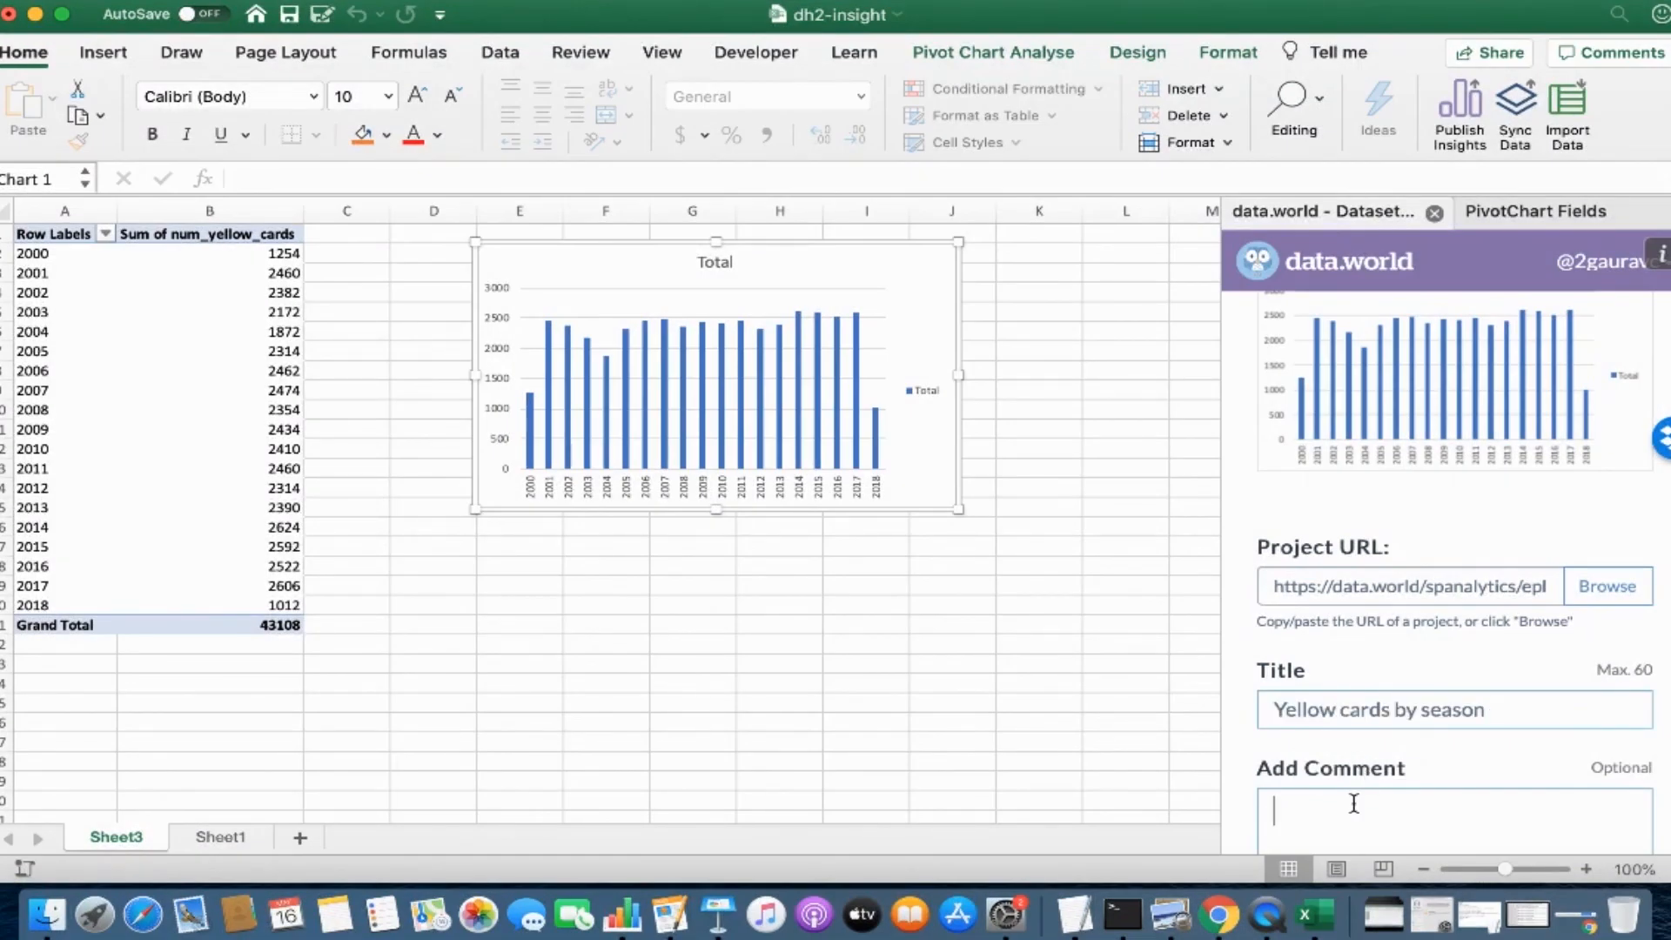
pyautogui.write('Yellow cards by season')
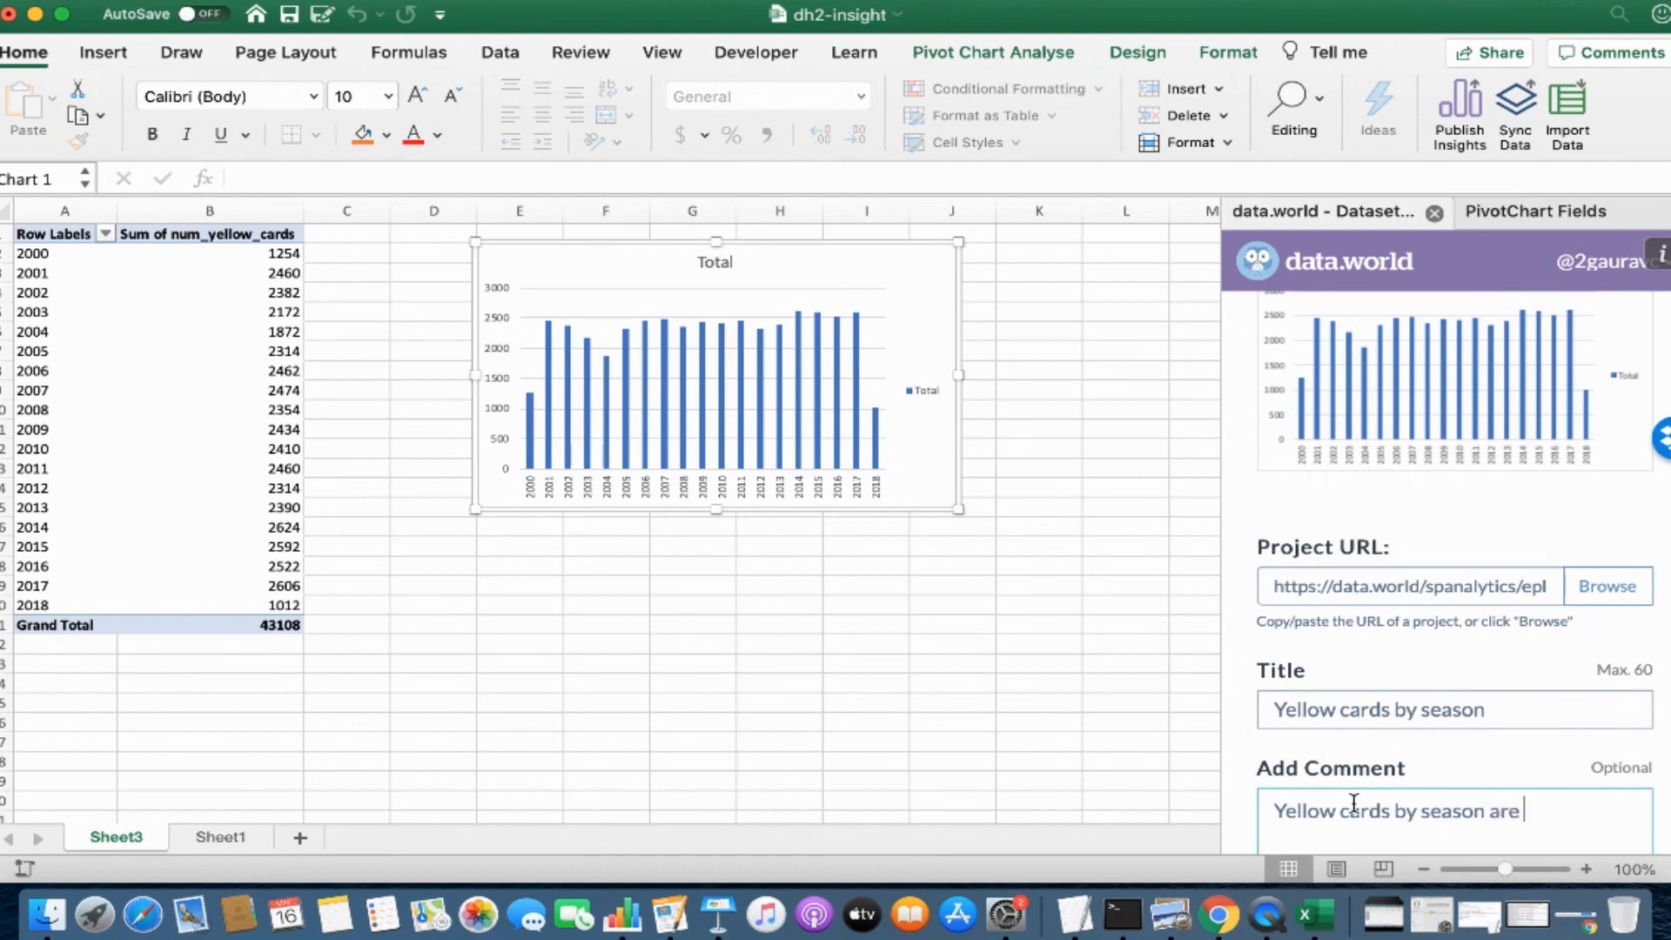
pyautogui.write('constant')
pyautogui.scroll(-4, 1354, 803)
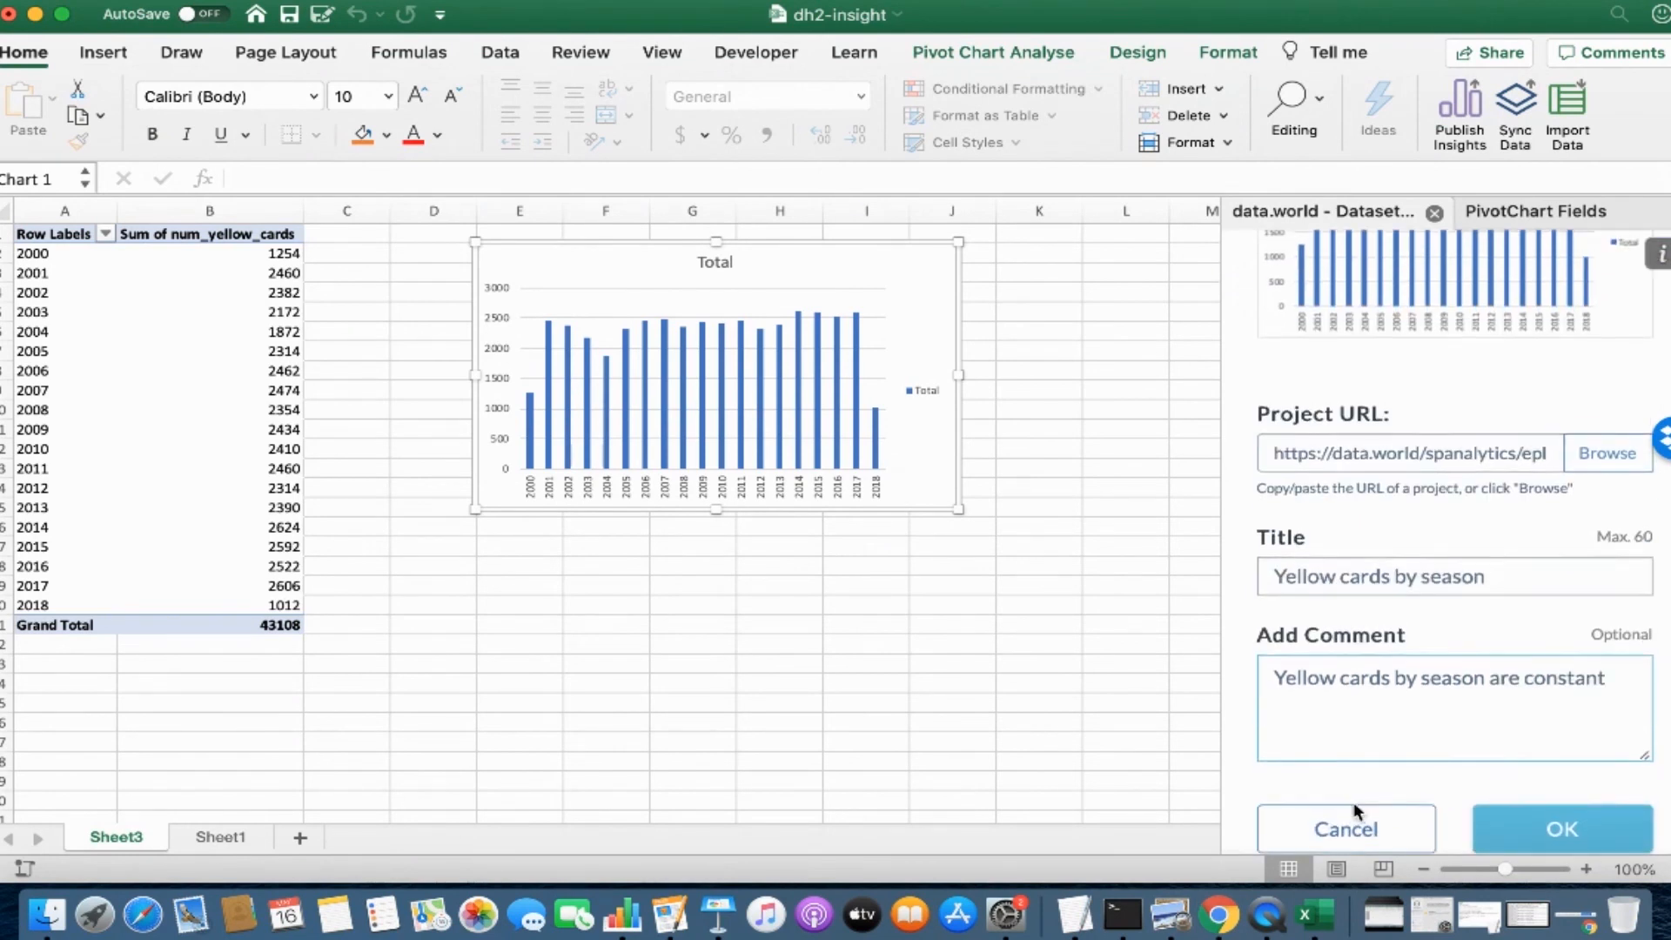
pyautogui.click(1569, 841)
# - Open the published insight on data.world in the browser and view its chart
pyautogui.scroll(-3, 1552, 754)
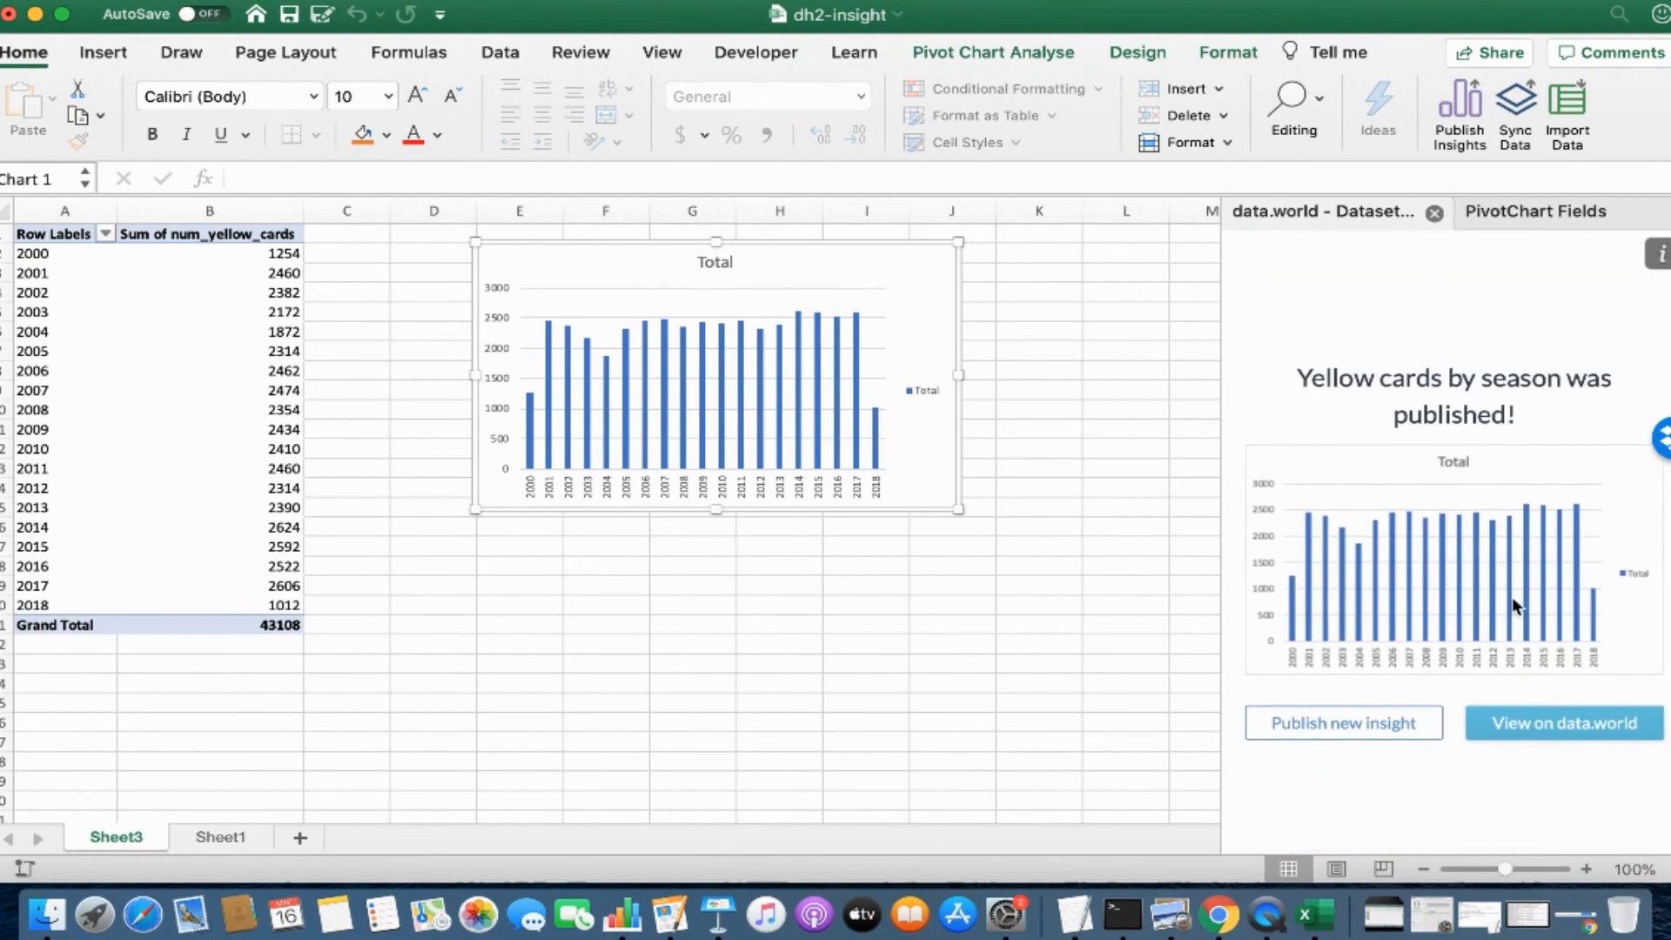
pyautogui.click(1550, 740)
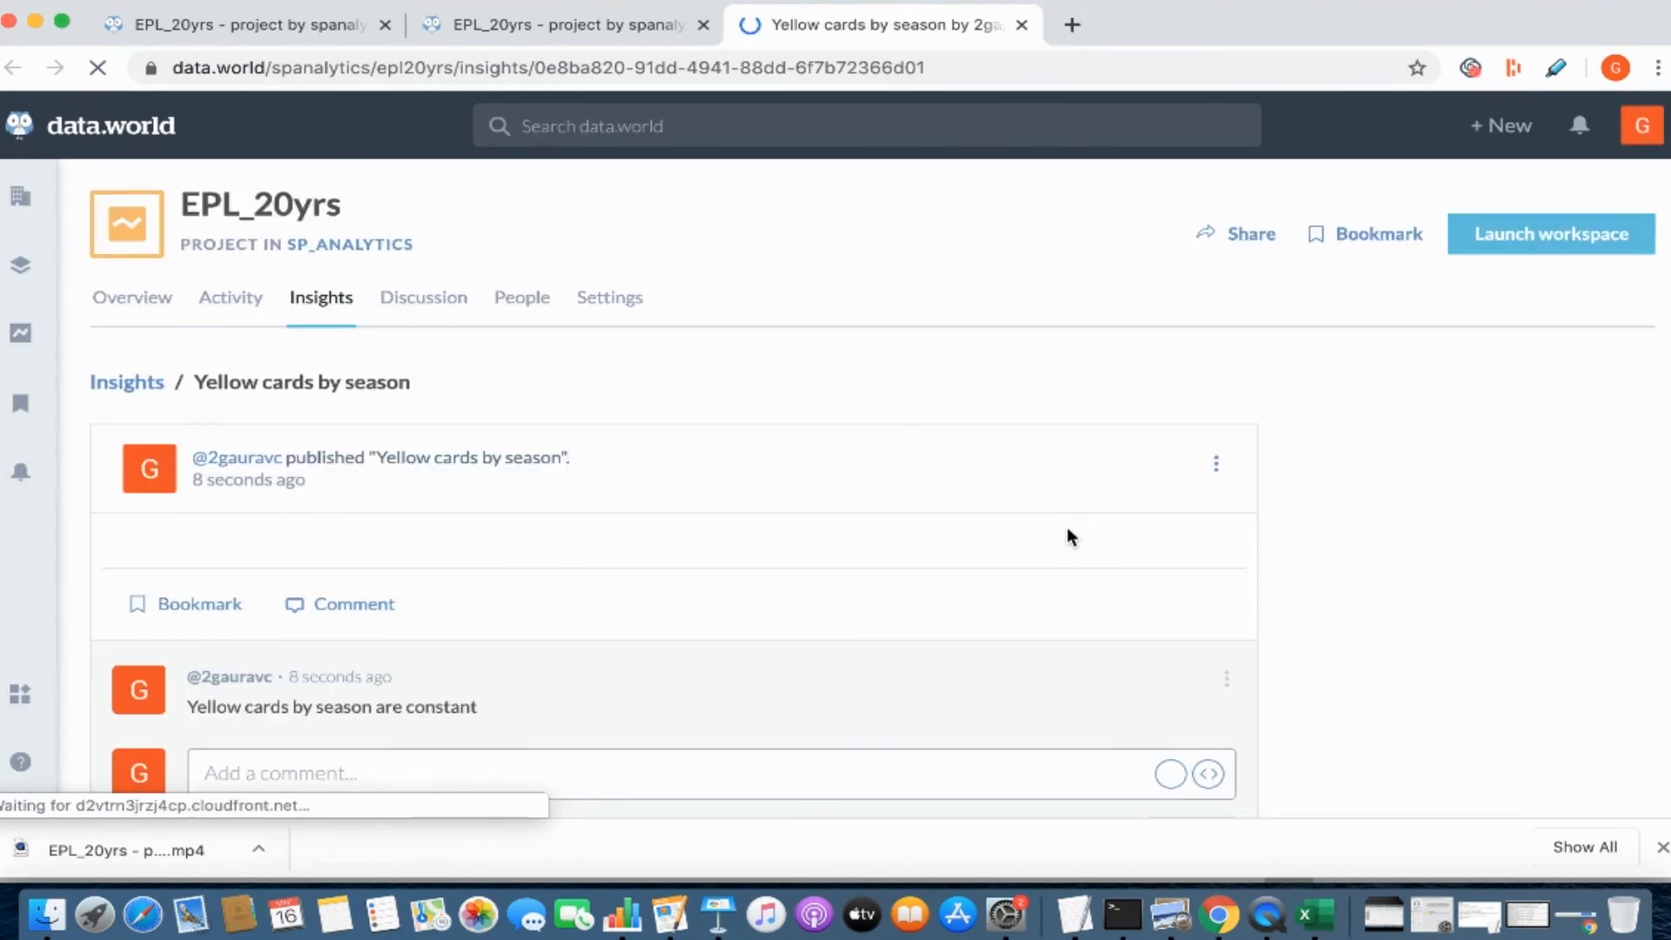
pyautogui.scroll(-1, 918, 517)
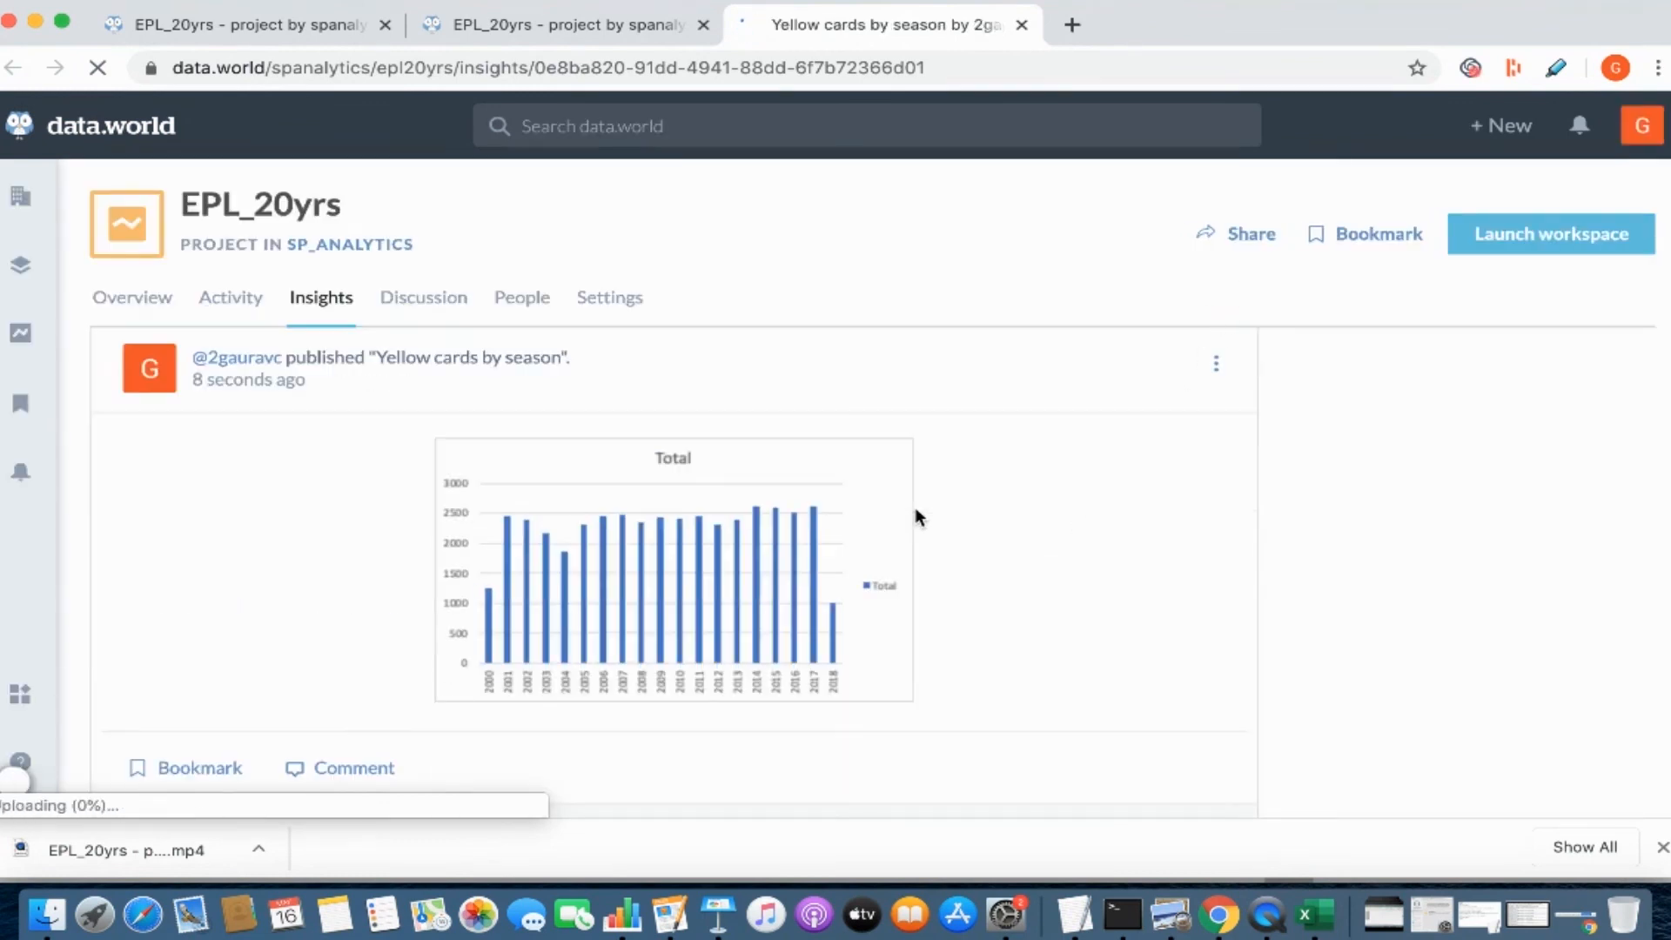